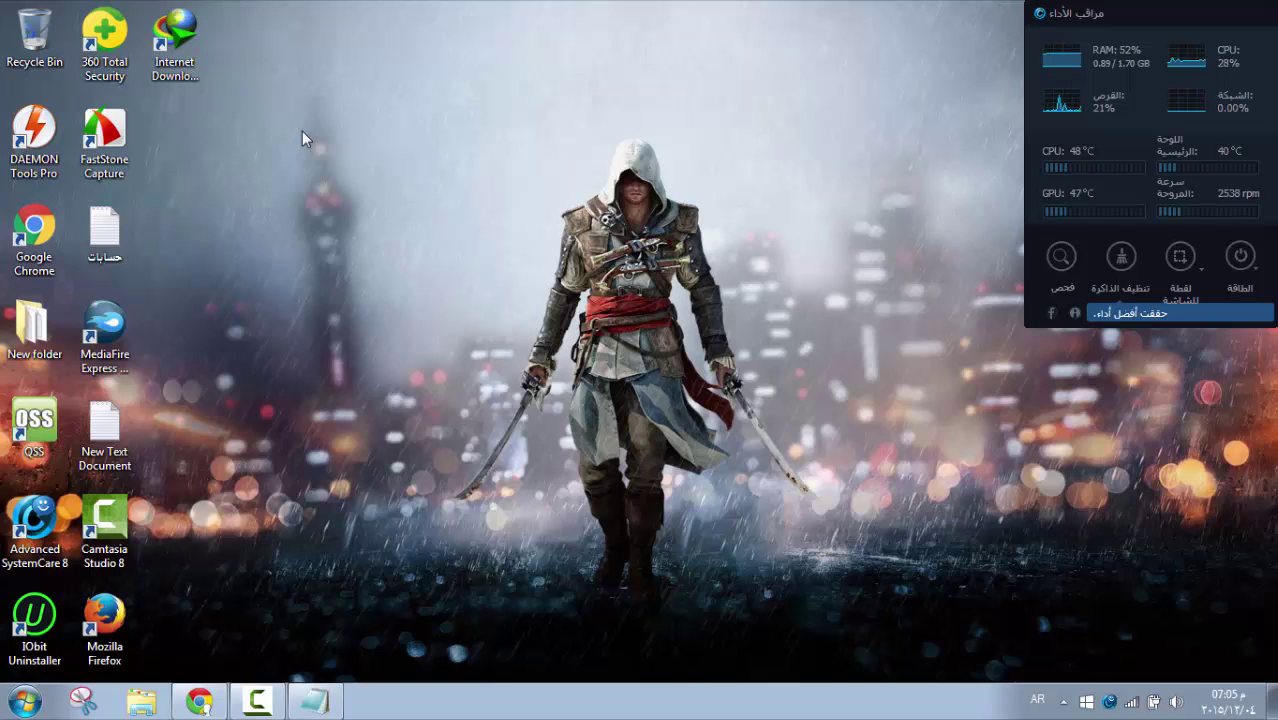
- Switch to Chrome and highlight the addresses of the userstyles.org Facebook themes page and the Stylish extension's store page
left_click(200, 700)
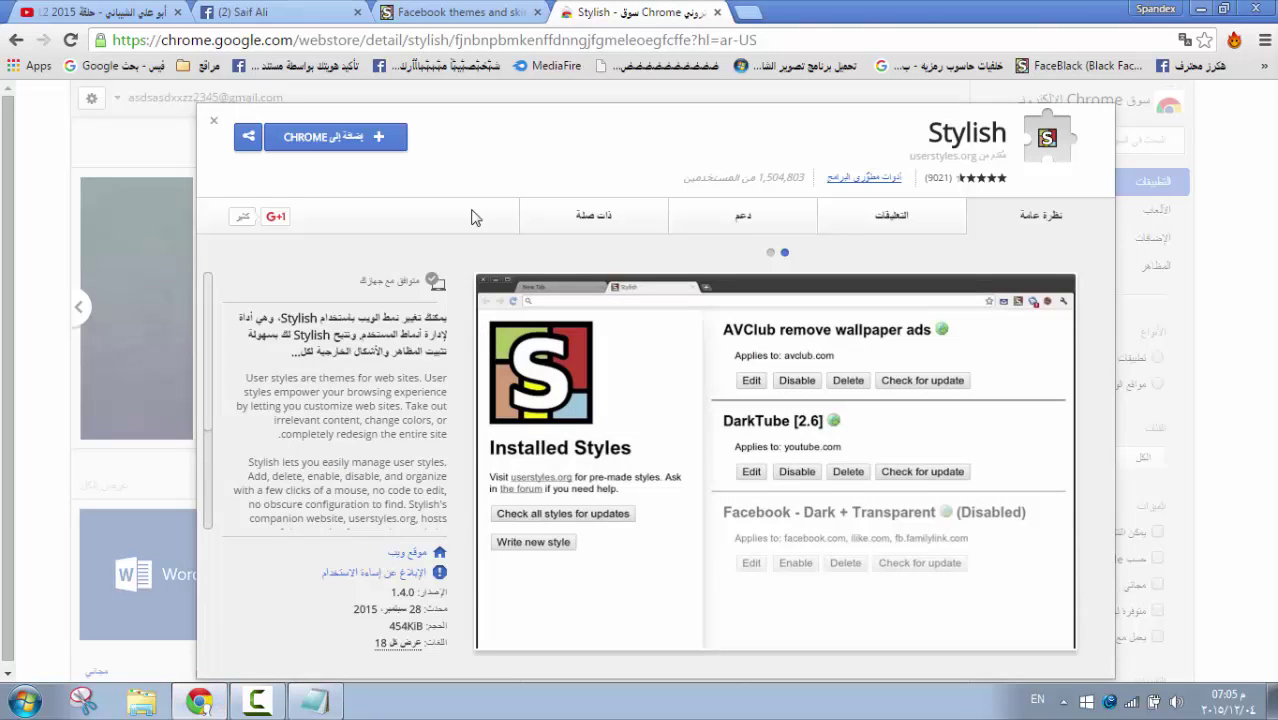
left_click(449, 14)
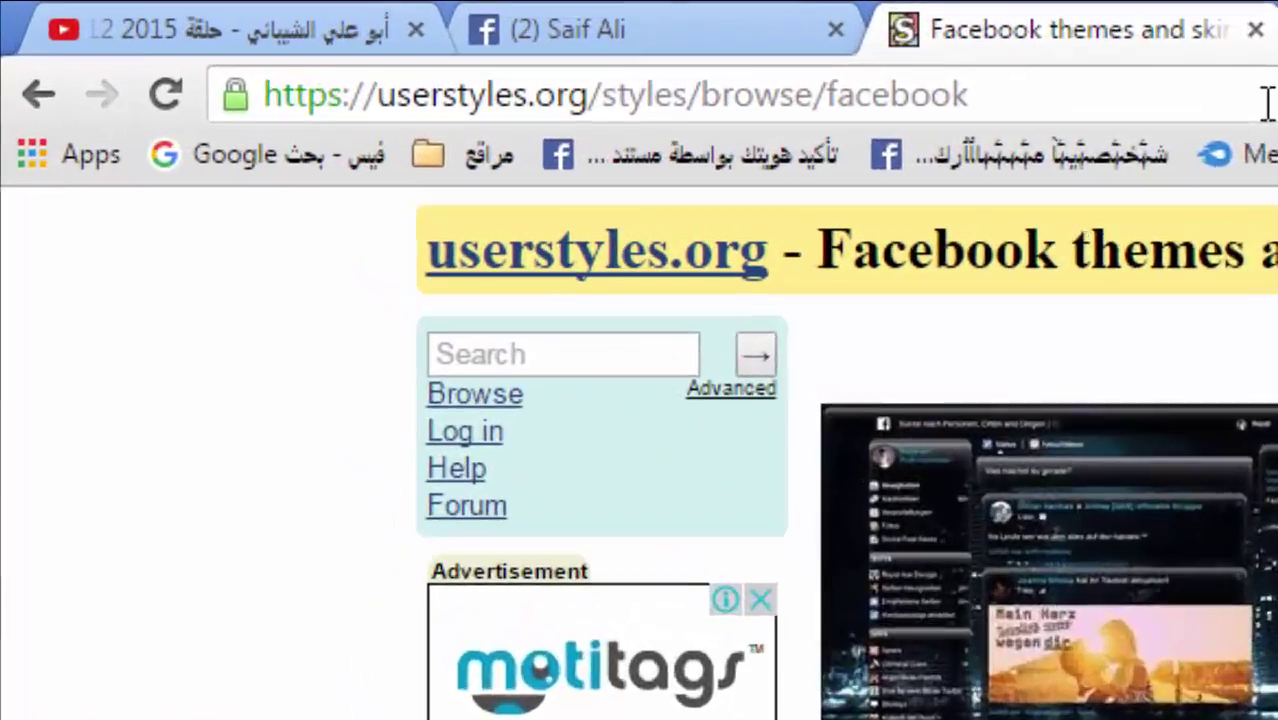
left_click_drag(1266, 103, 269, 93)
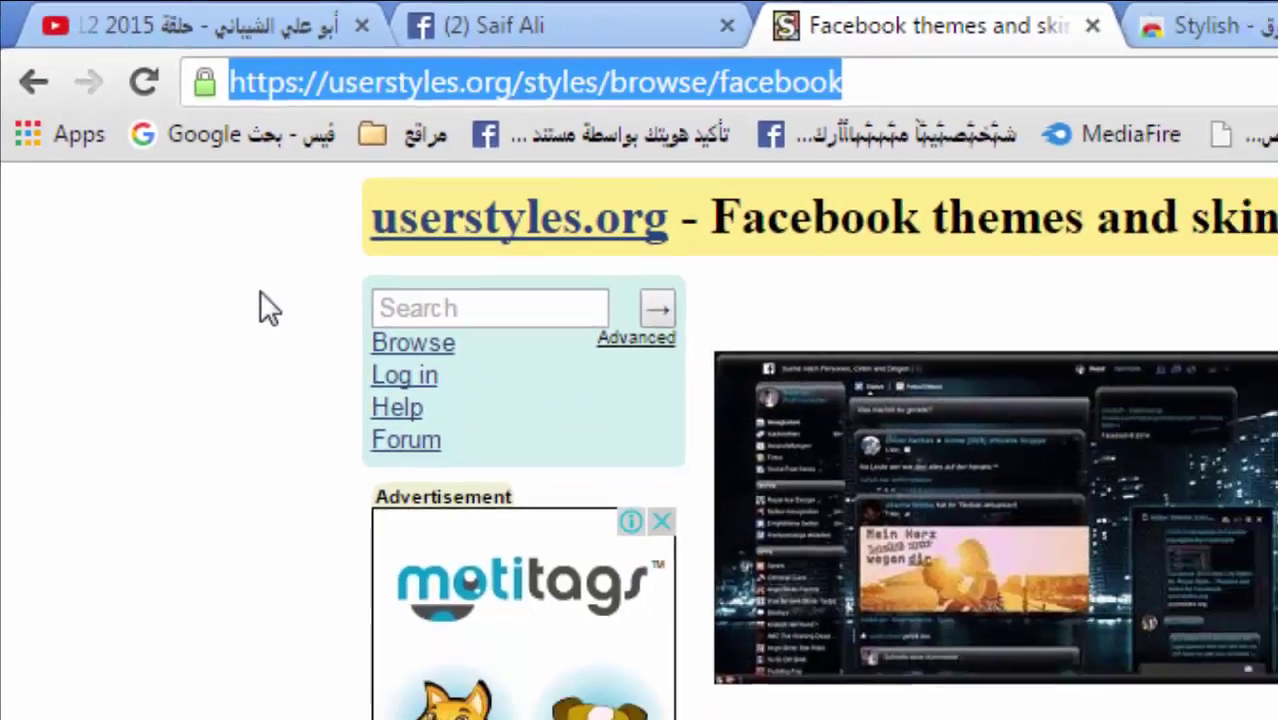
left_click(430, 420)
left_click(600, 10)
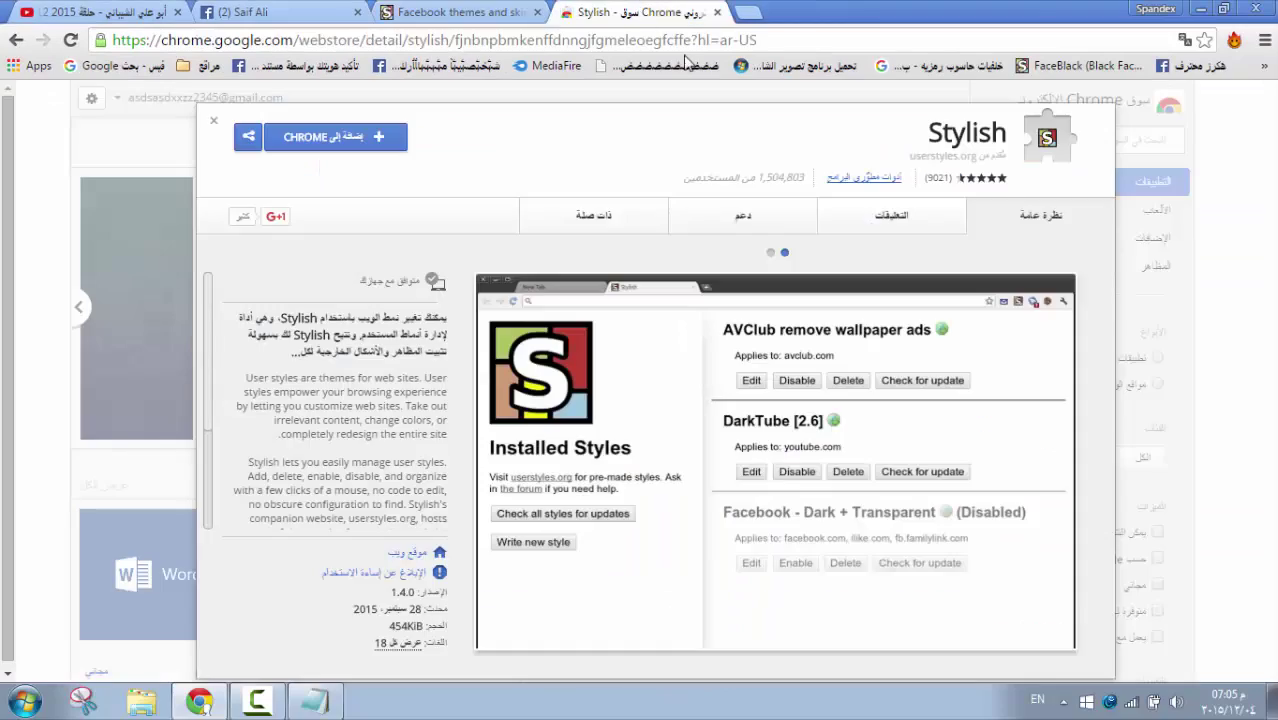
left_click_drag(766, 41, 703, 43)
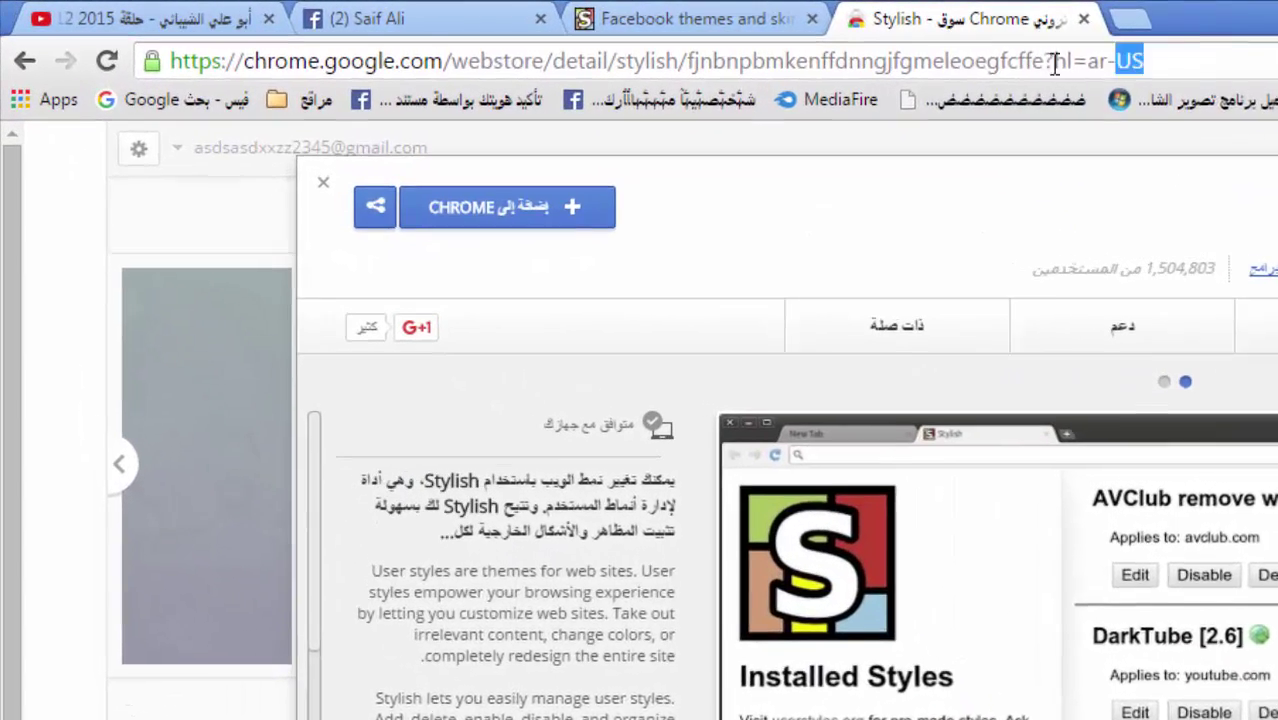
left_click_drag(1055, 63, 178, 62)
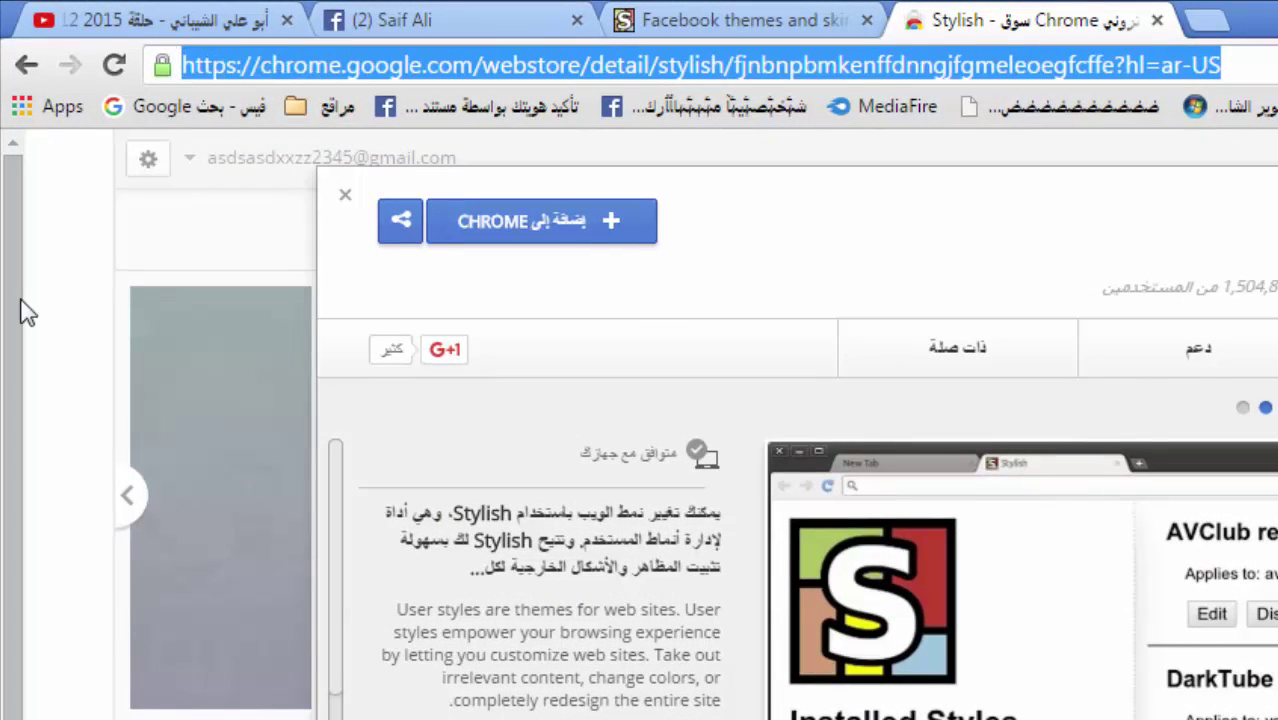
- Search the Chrome Web Store for "Stylish" and open the Stylish extension from userstyles.org
left_click(73, 307)
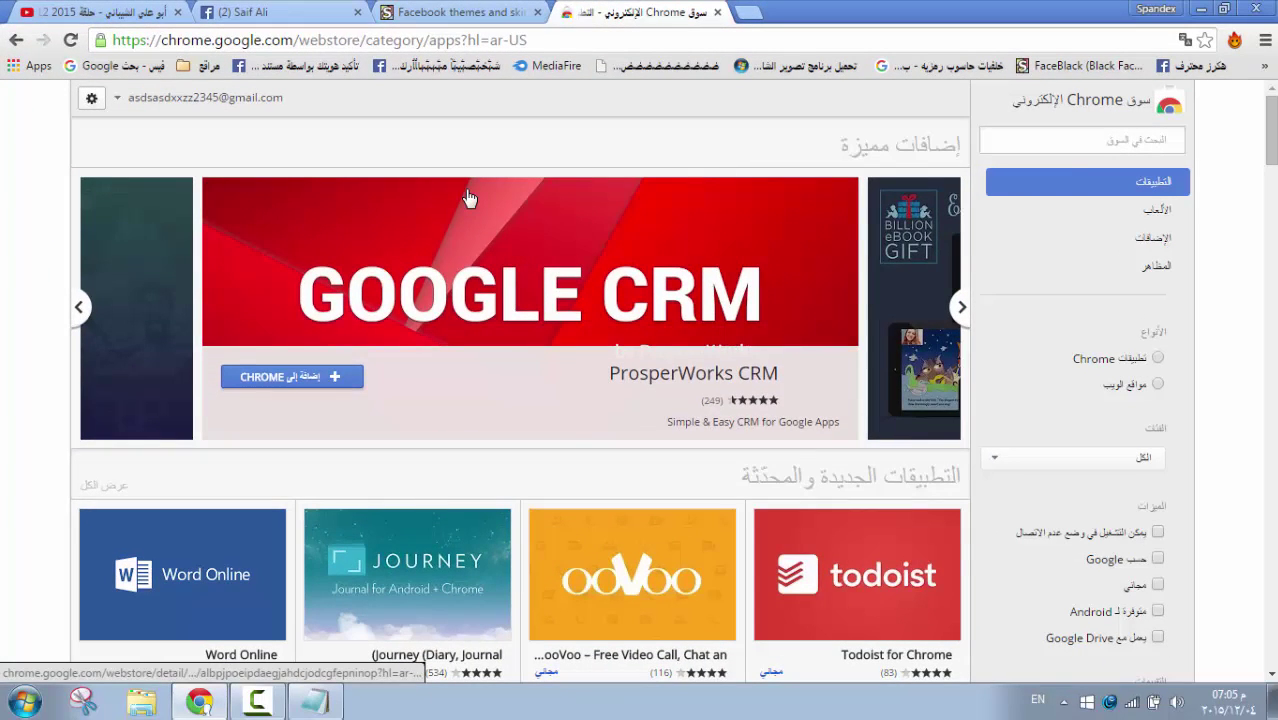
left_click(1131, 141)
right_click(1131, 141)
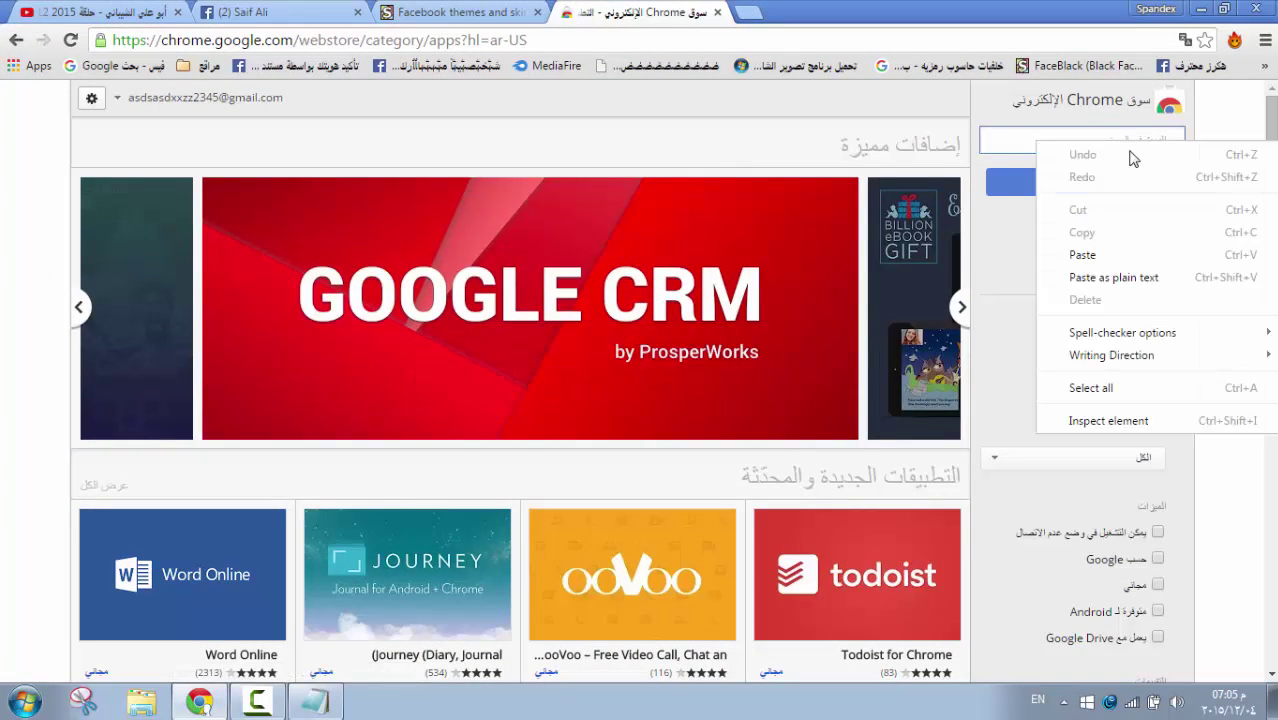
left_click(1117, 270)
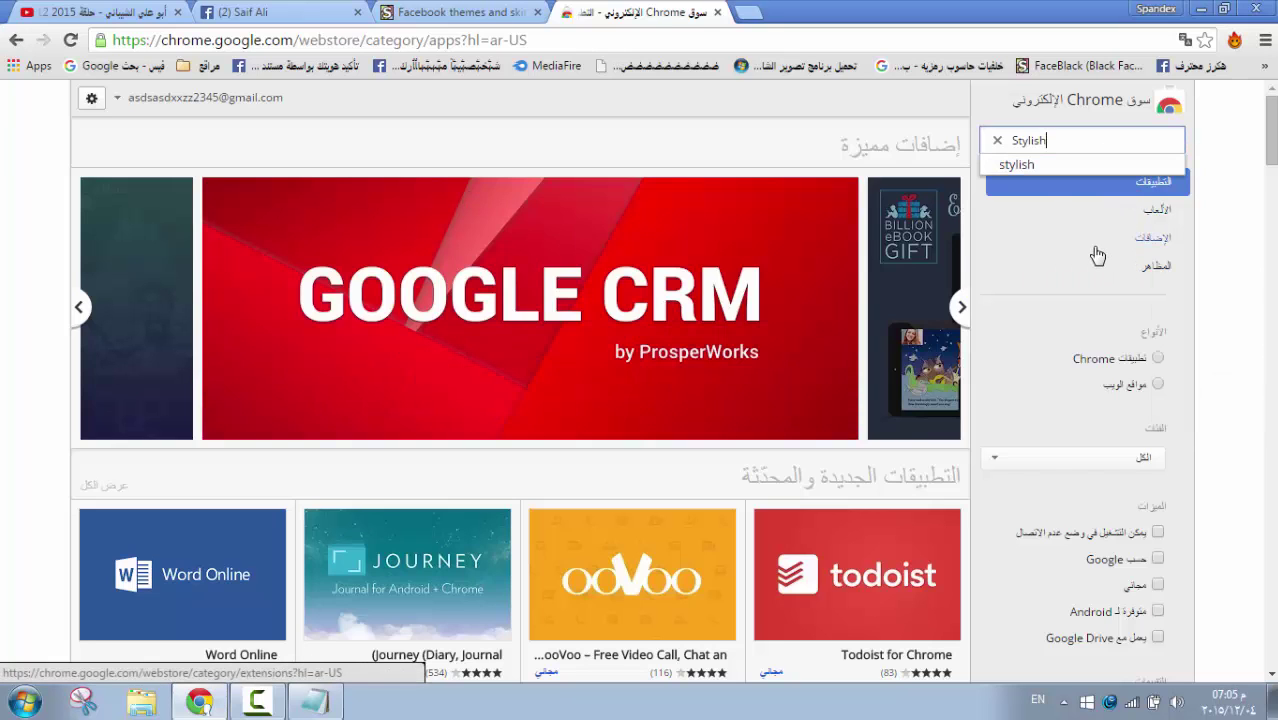
key("Return")
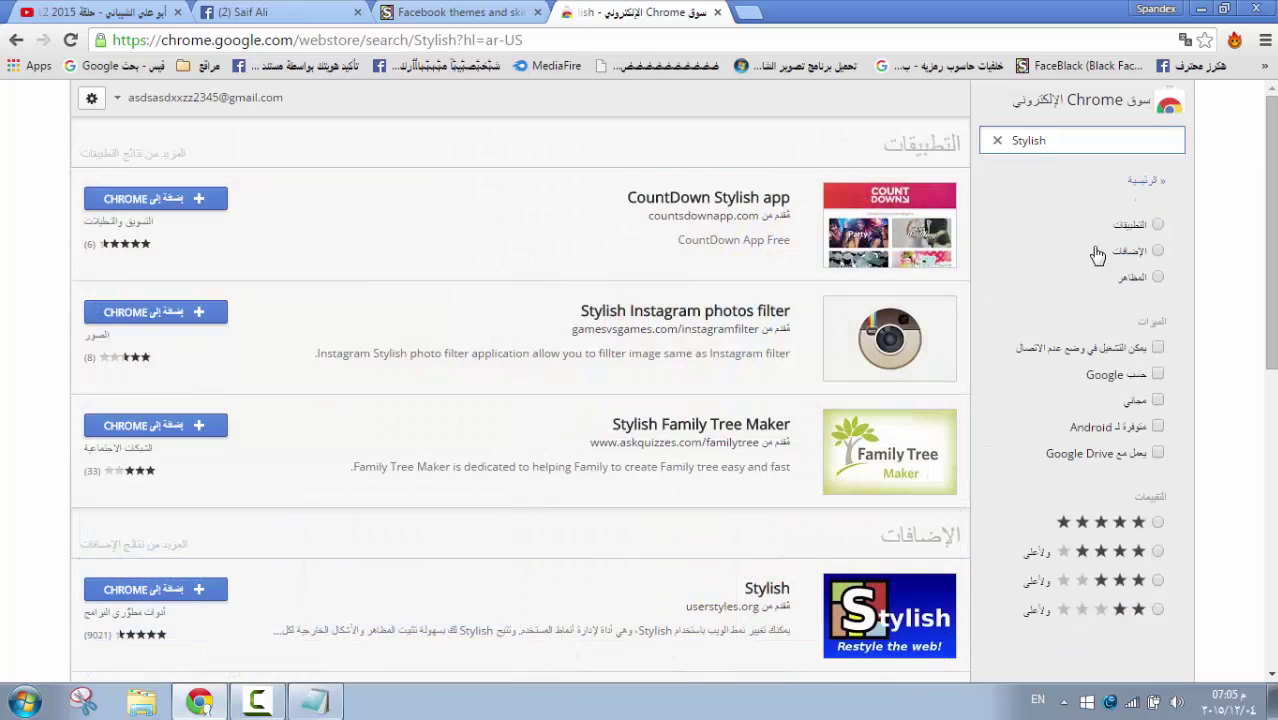
left_click(636, 597)
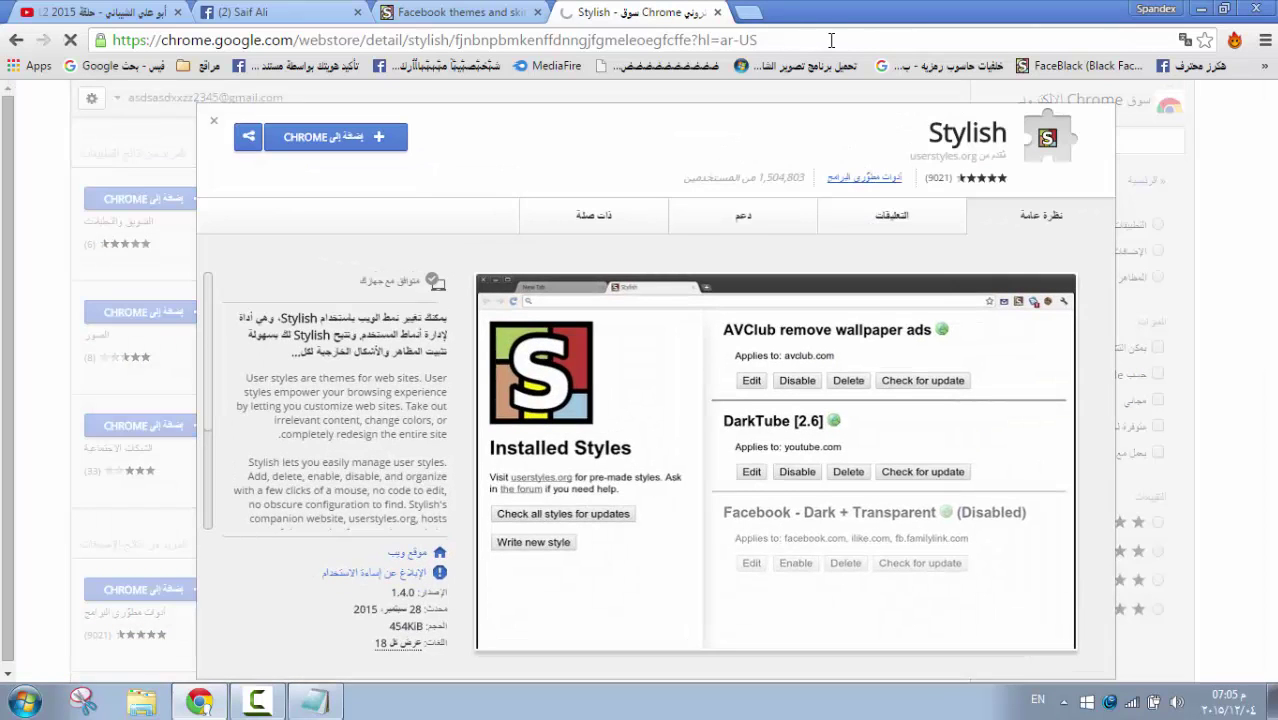
- Add the Stylish extension to Chrome, accept its permissions and dismiss the installation notice
left_click_drag(831, 40, 97, 64)
left_click_drag(463, 213, 505, 160)
left_click(507, 164)
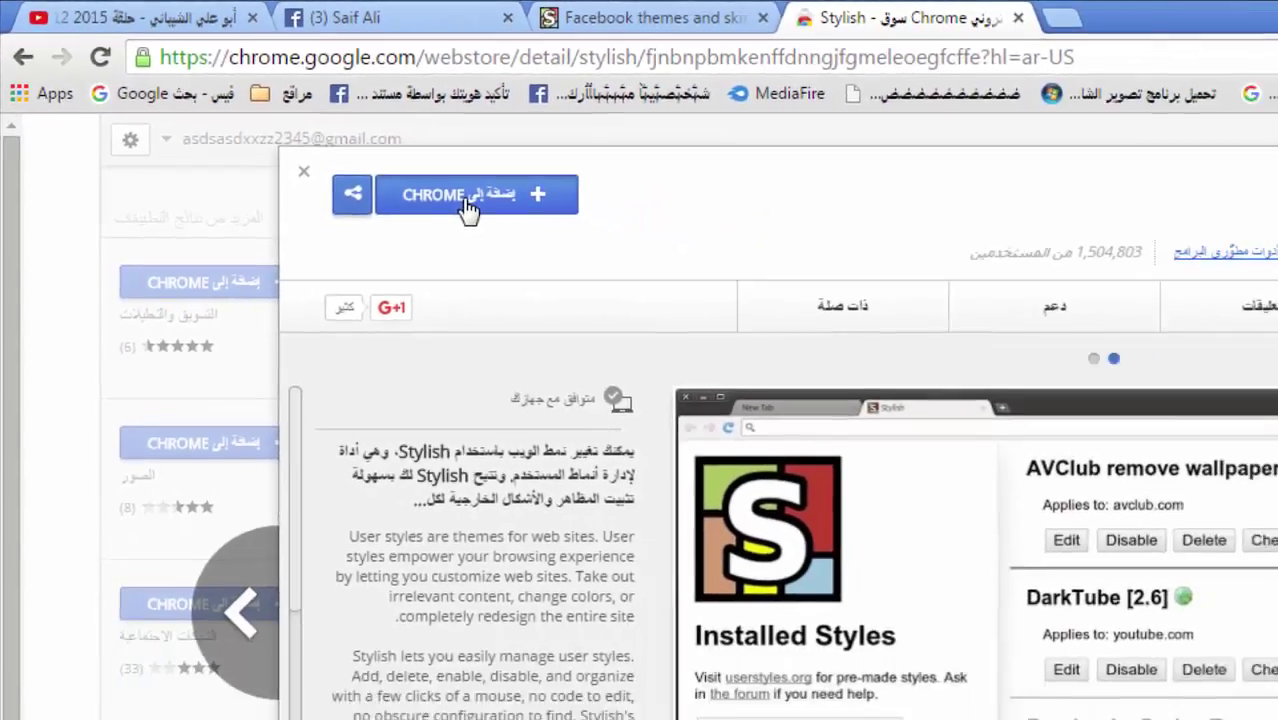
left_click(770, 285)
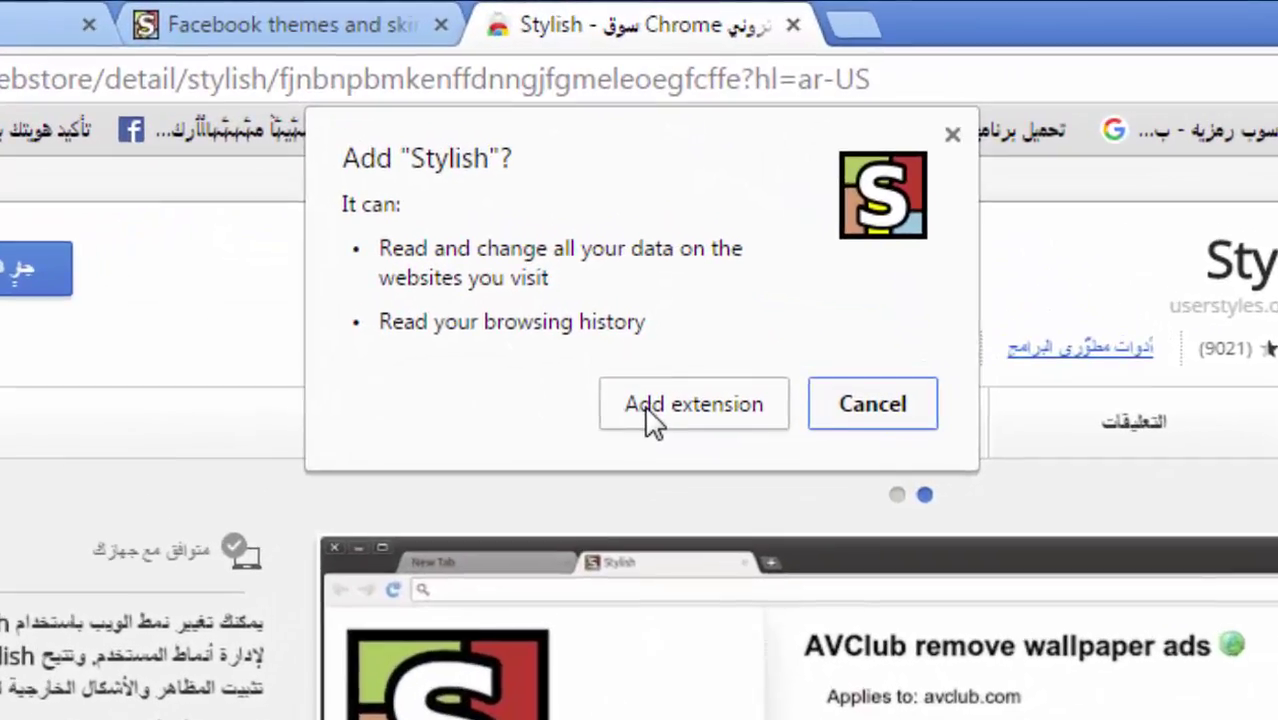
left_click(652, 222)
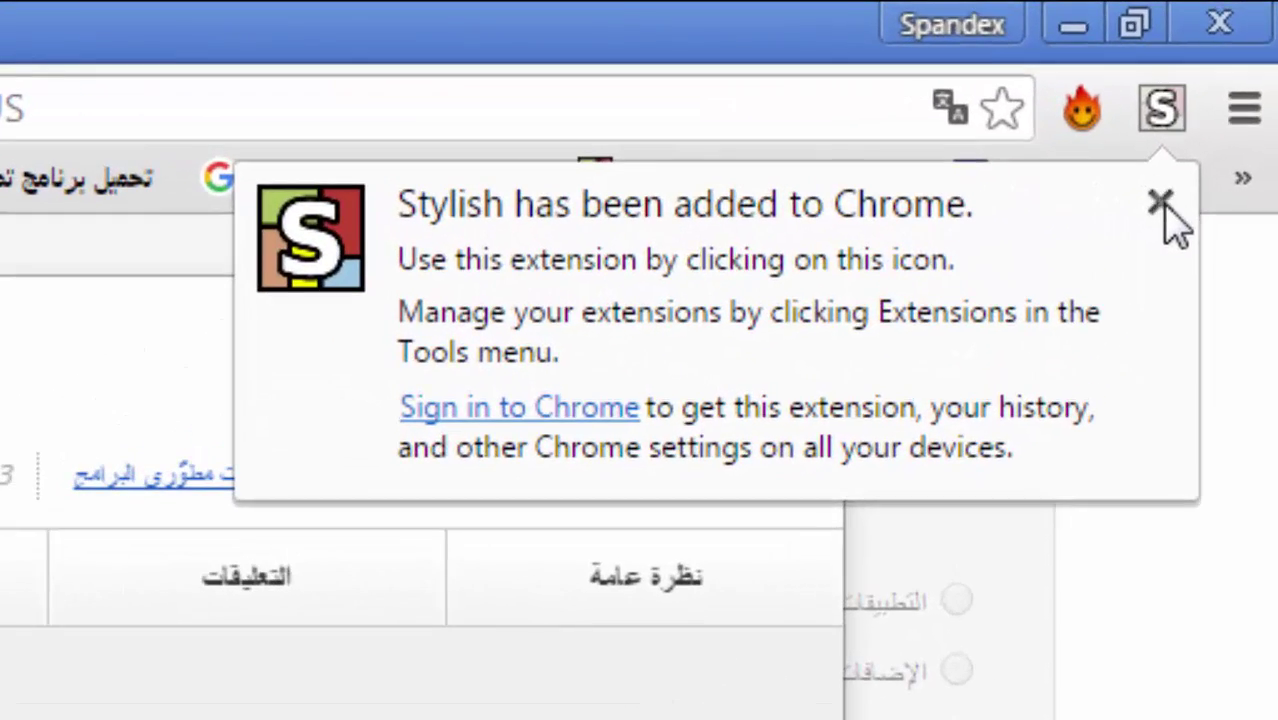
left_click(1160, 203)
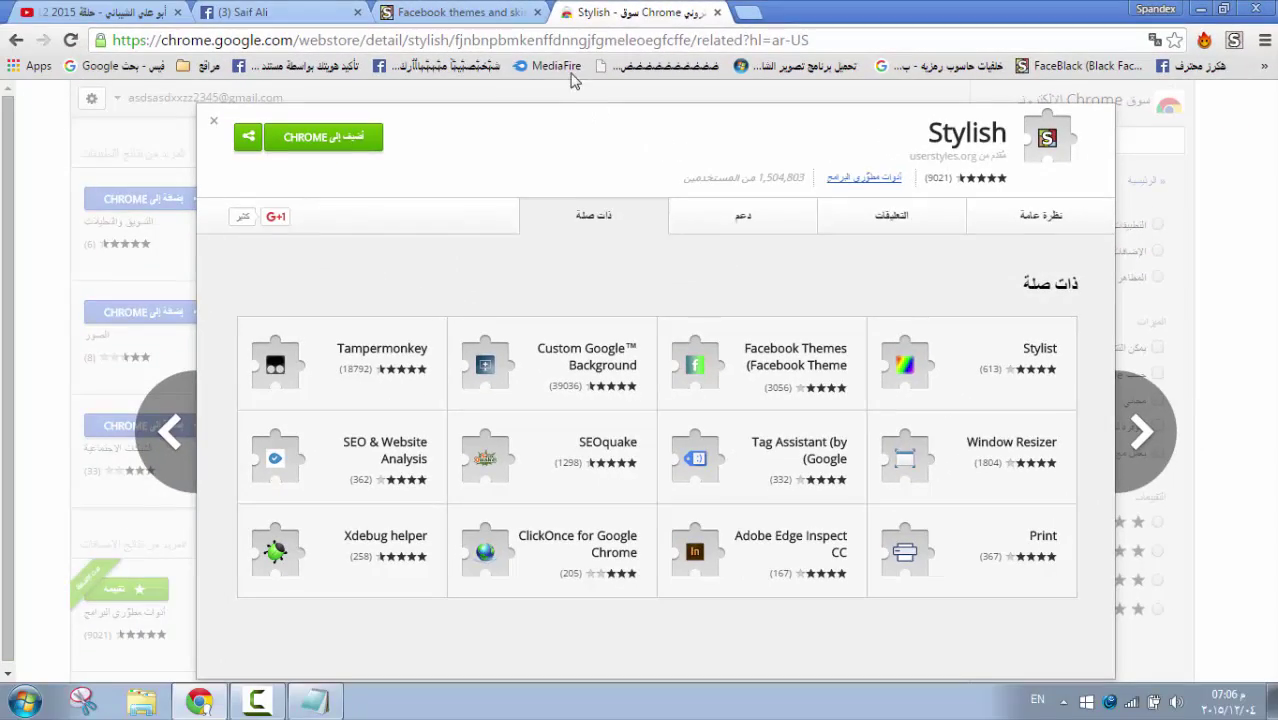
- Close the browser tab with the Stylish store page
left_click_drag(830, 40, 753, 34)
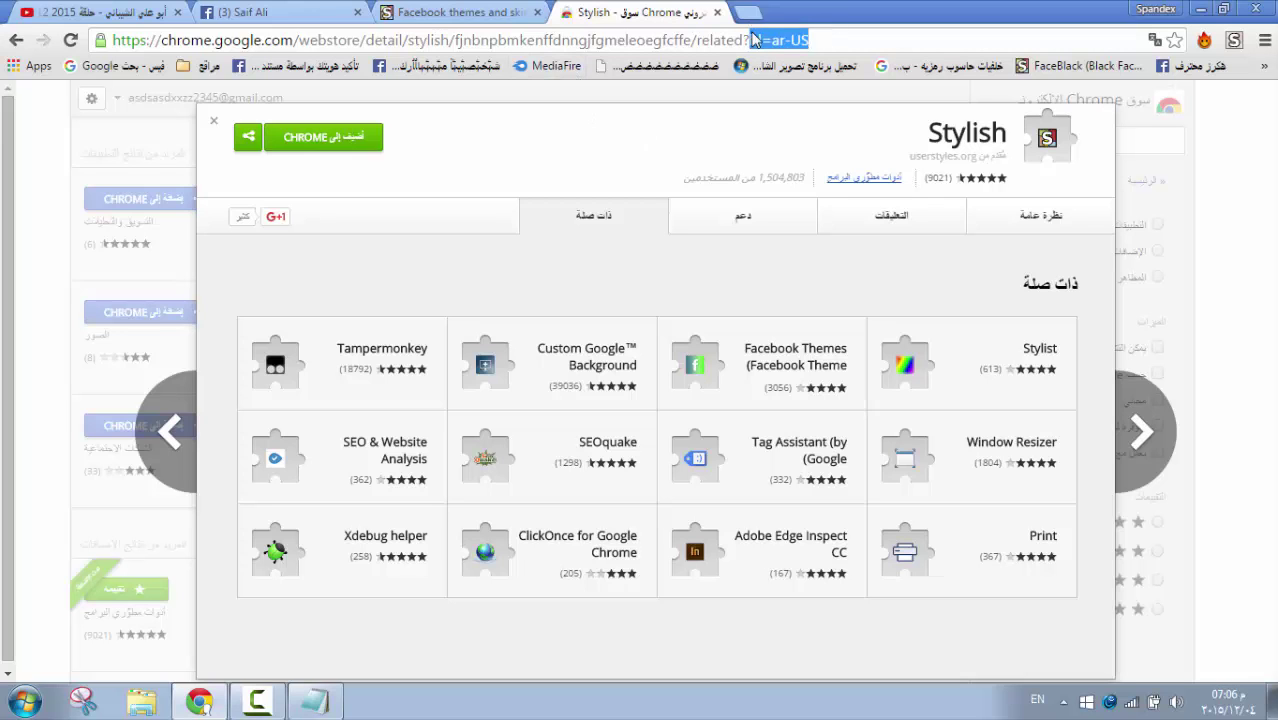
left_click(648, 155)
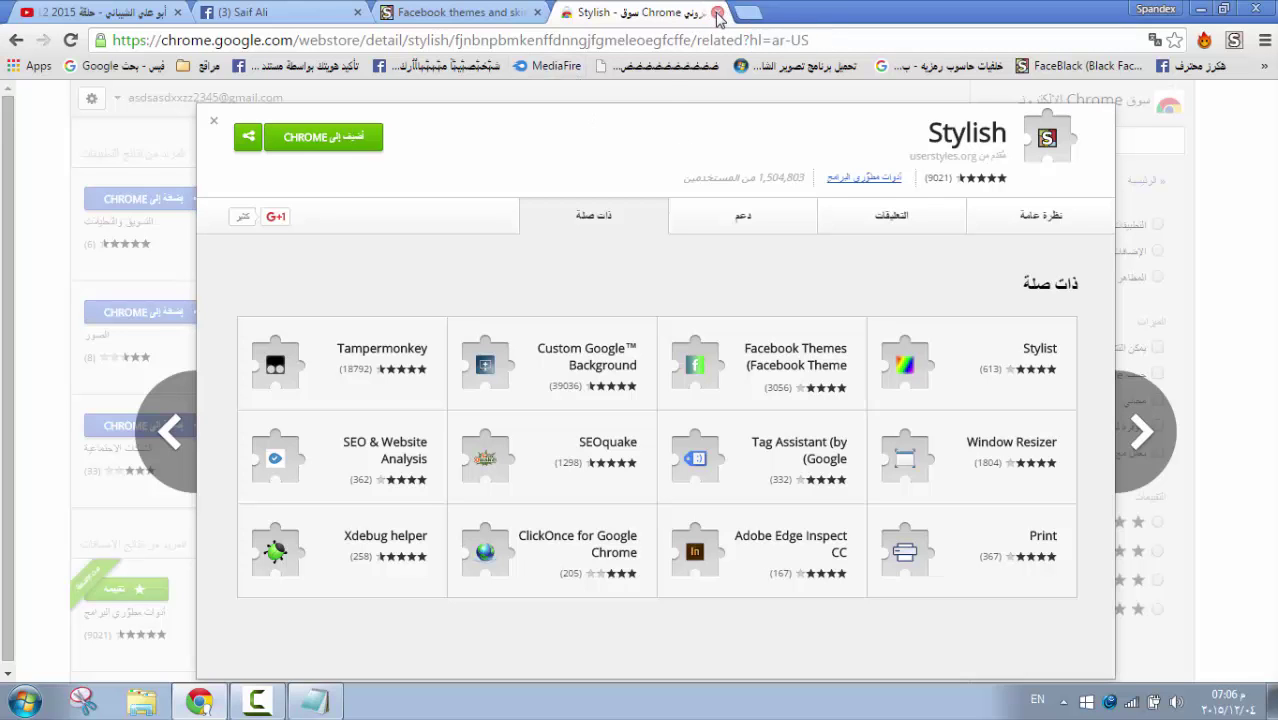
left_click(717, 13)
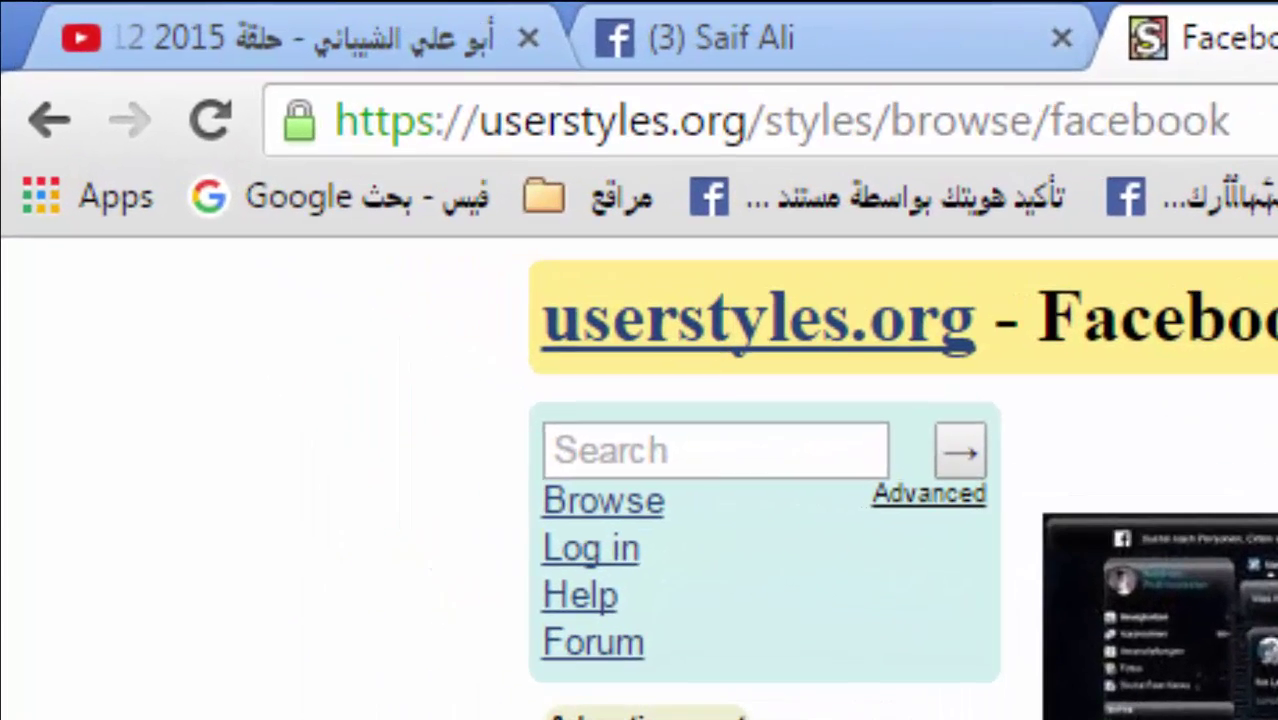
- Highlight the userstyles.org/styles/browse/facebook address and look through the Facebook themes listed on the page
left_click_drag(415, 41, 315, 49)
left_click_drag(935, 150, 342, 94)
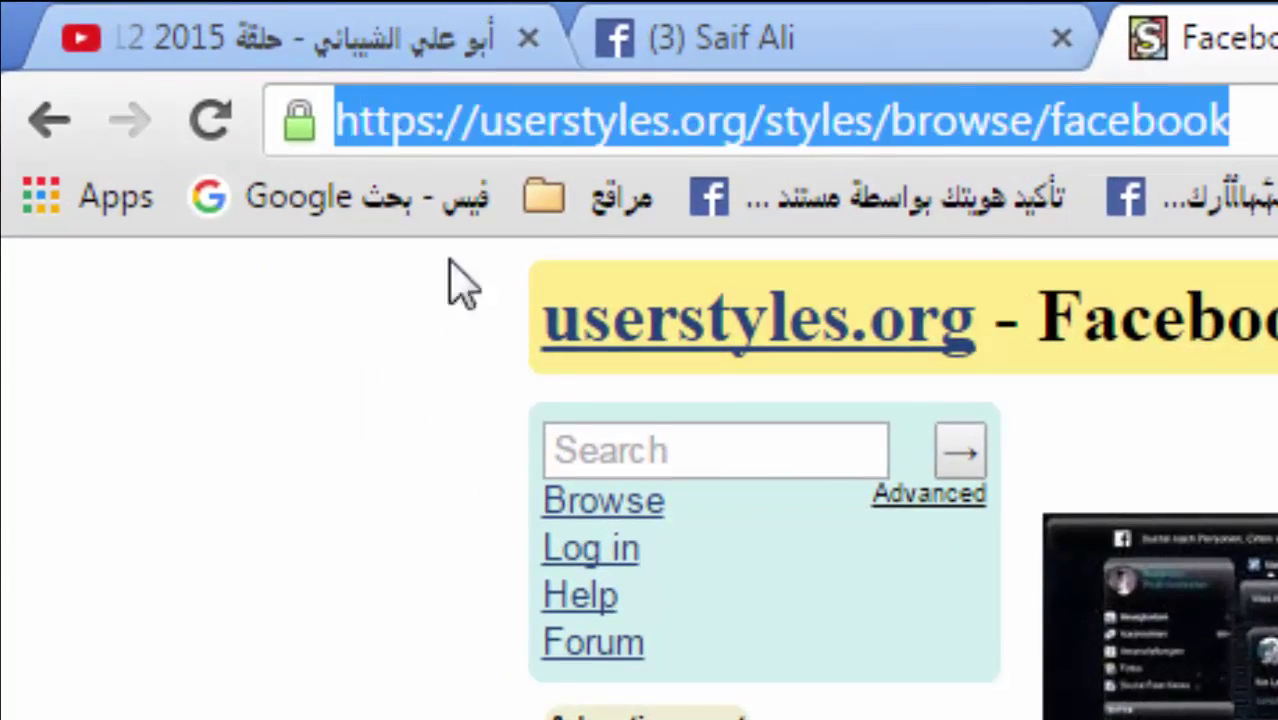
left_click(399, 609)
scroll(130, 205, "down", 6)
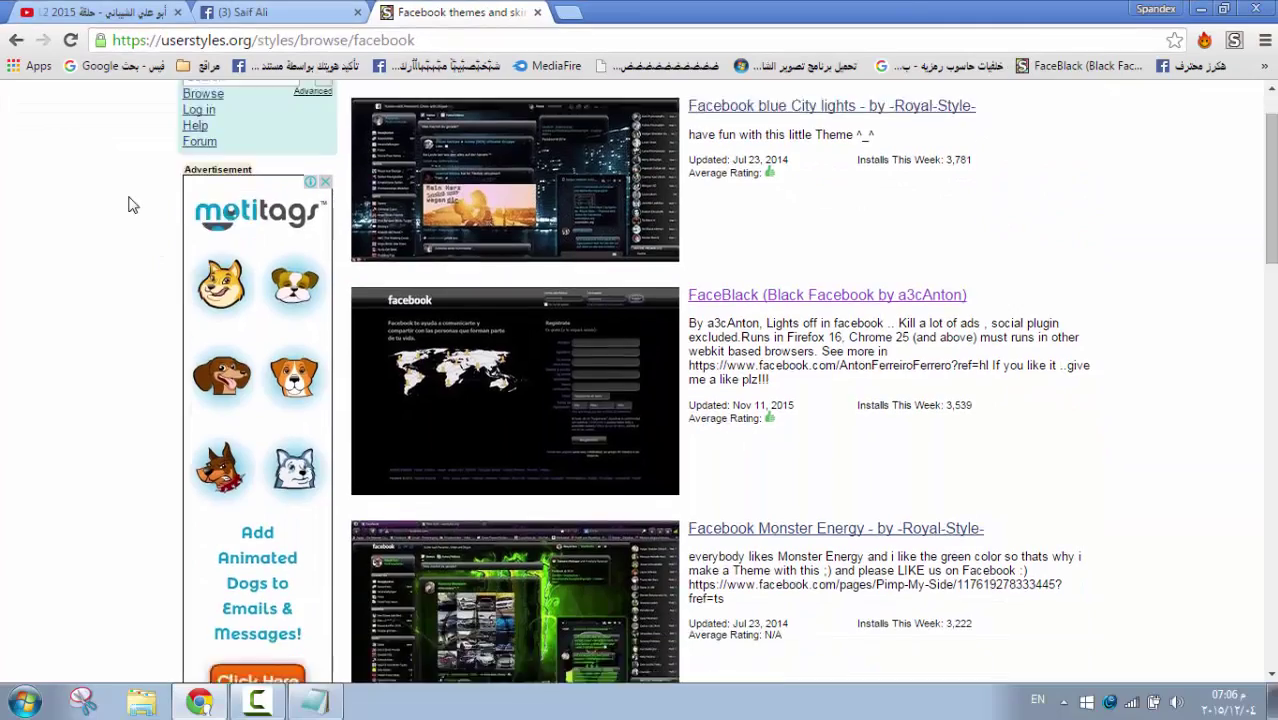
scroll(130, 205, "down", 10)
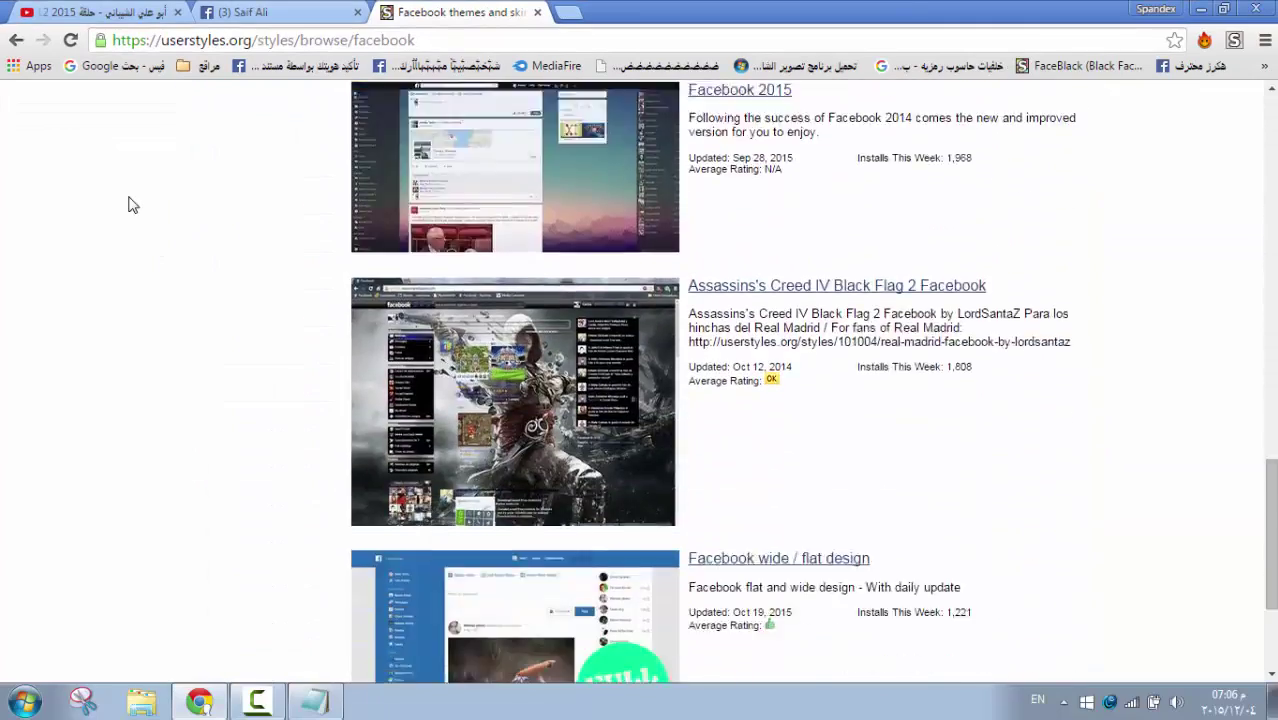
scroll(130, 205, "up", 12)
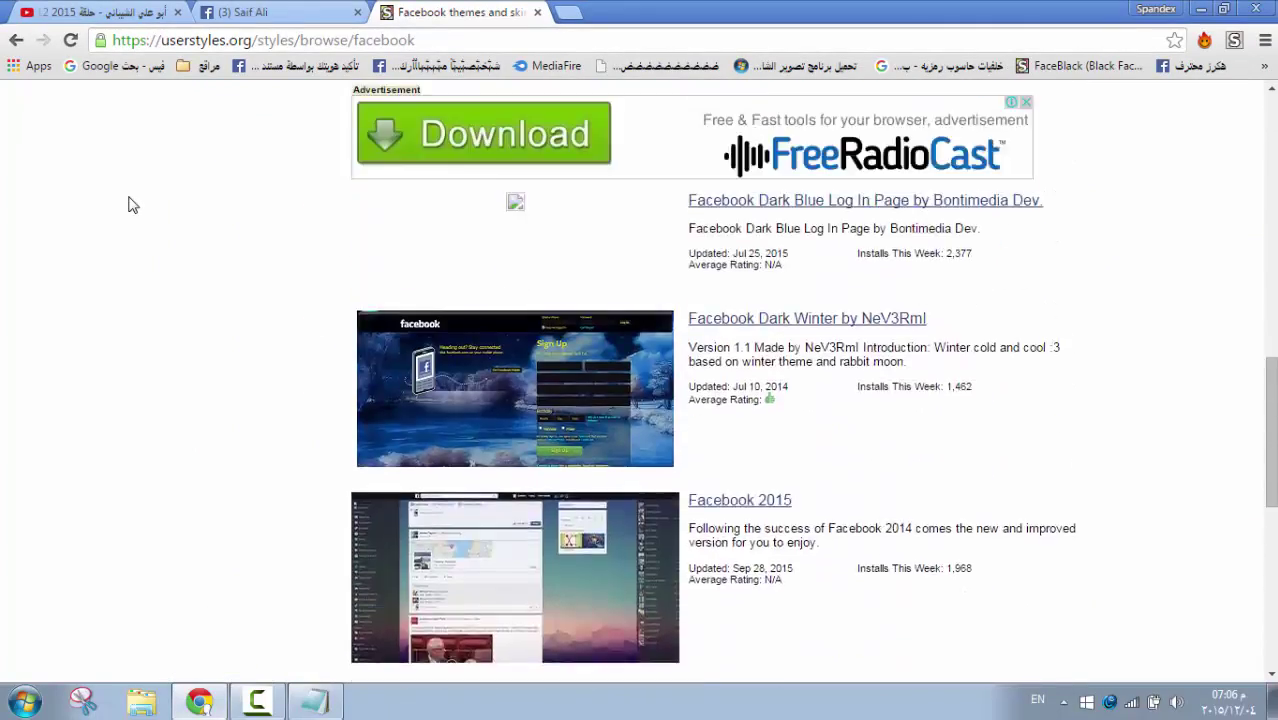
scroll(130, 205, "up", 5)
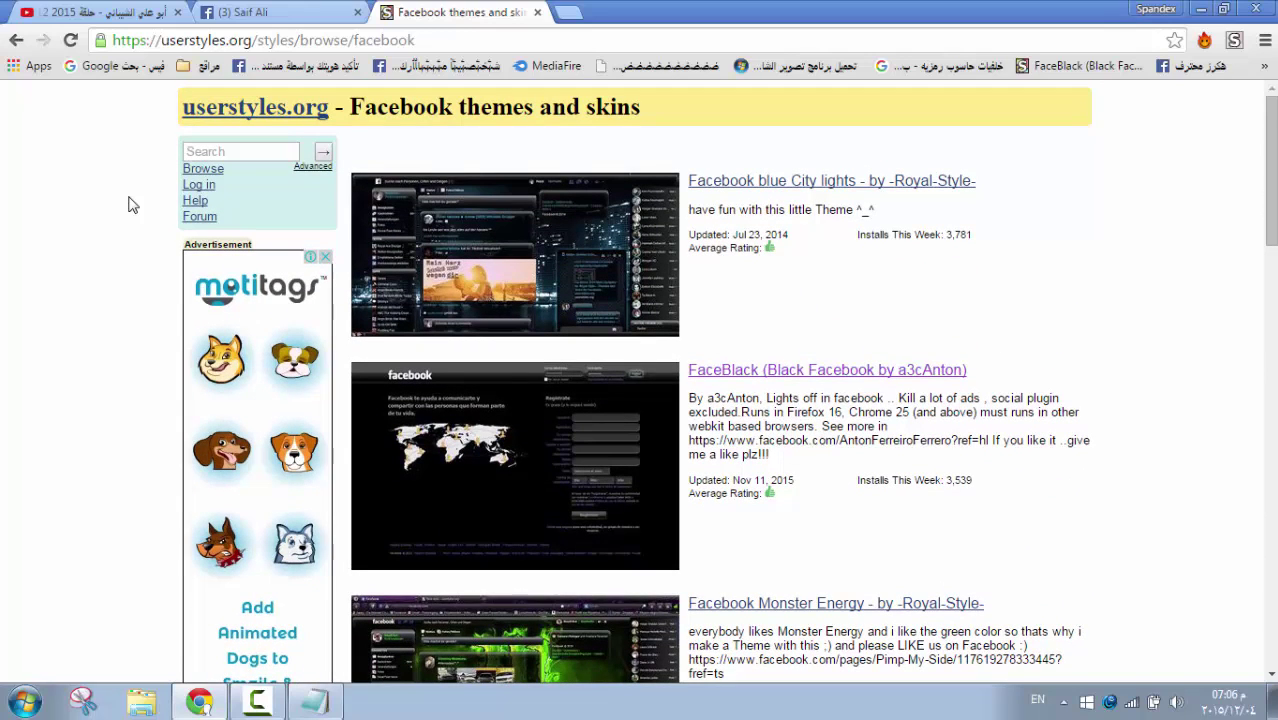
scroll(130, 205, "down", 1)
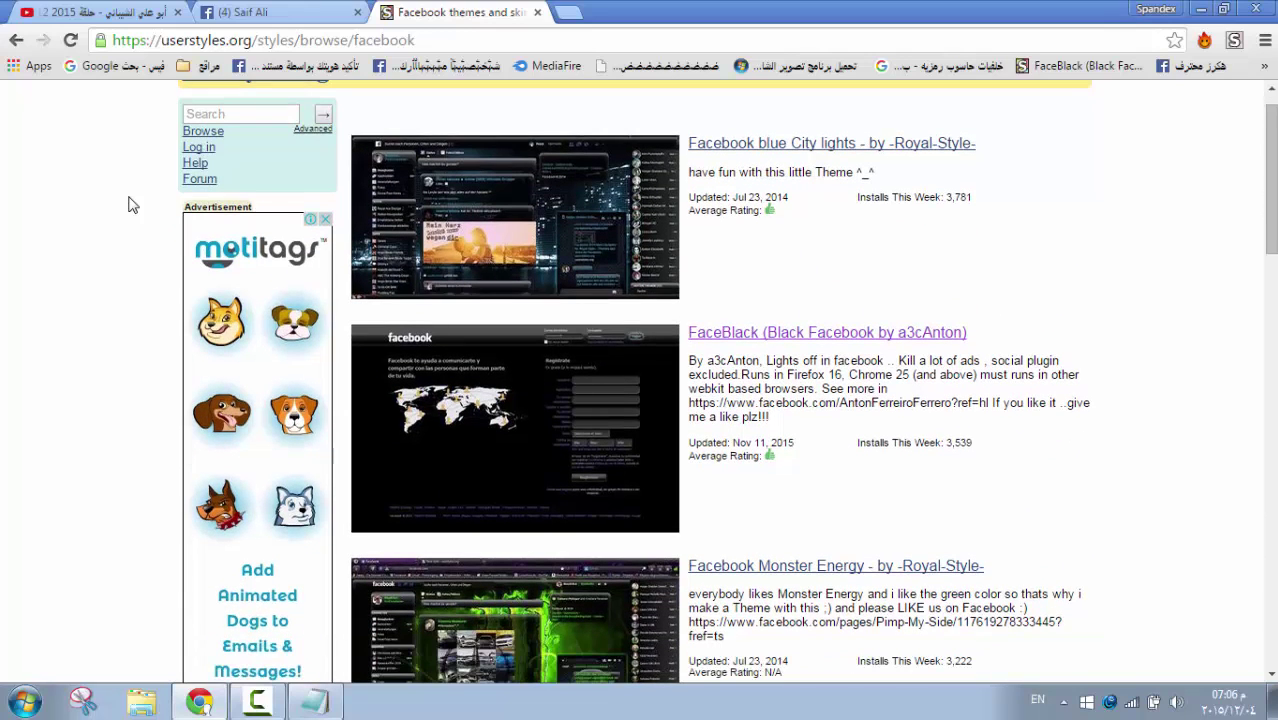
scroll(130, 205, "down", 1)
scroll(130, 205, "down", 5)
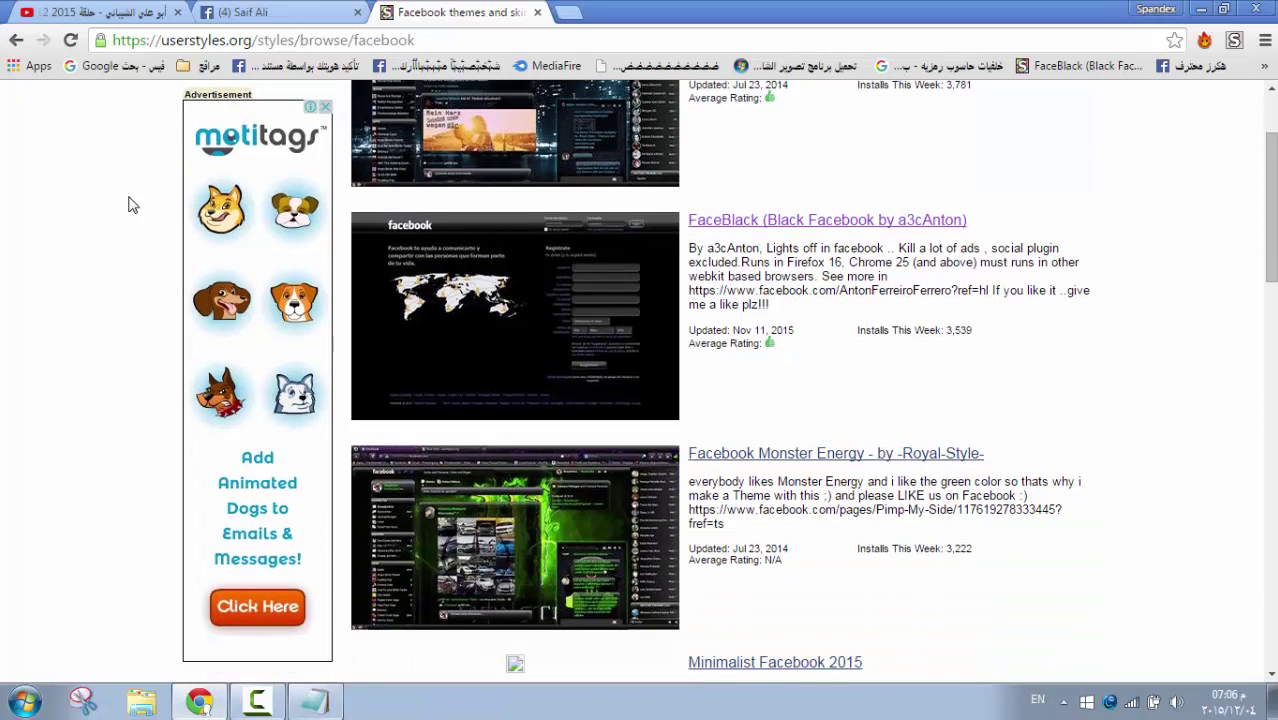
scroll(129, 200, "down", 1)
scroll(129, 200, "up", 1)
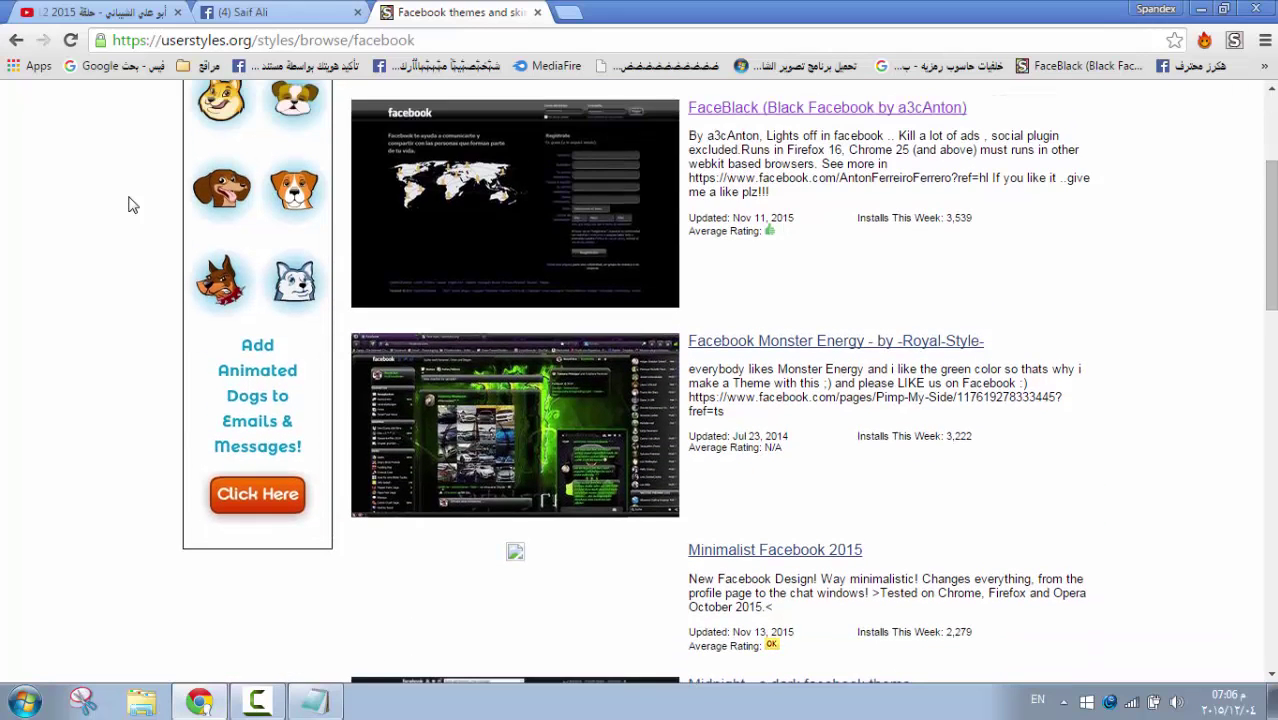
- Look over the open Facebook profile page in its default appearance
left_click(300, 10)
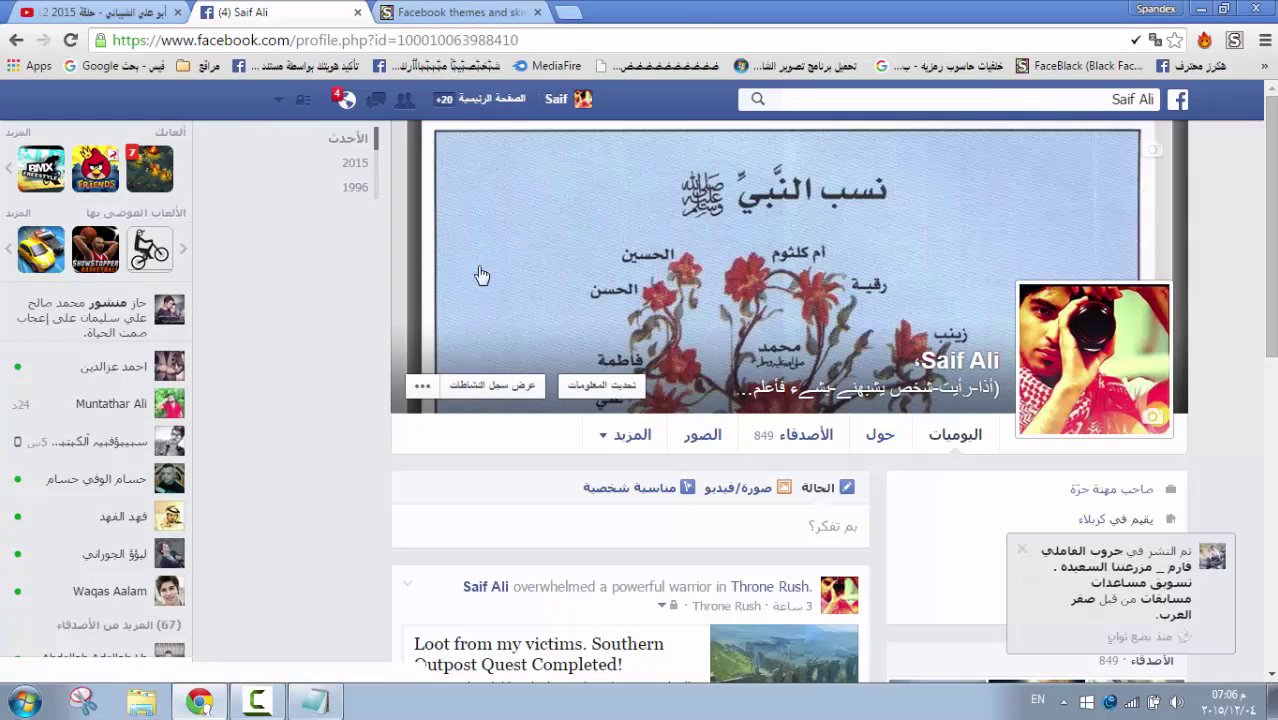
scroll(340, 398, "down", 1)
scroll(340, 391, "up", 1)
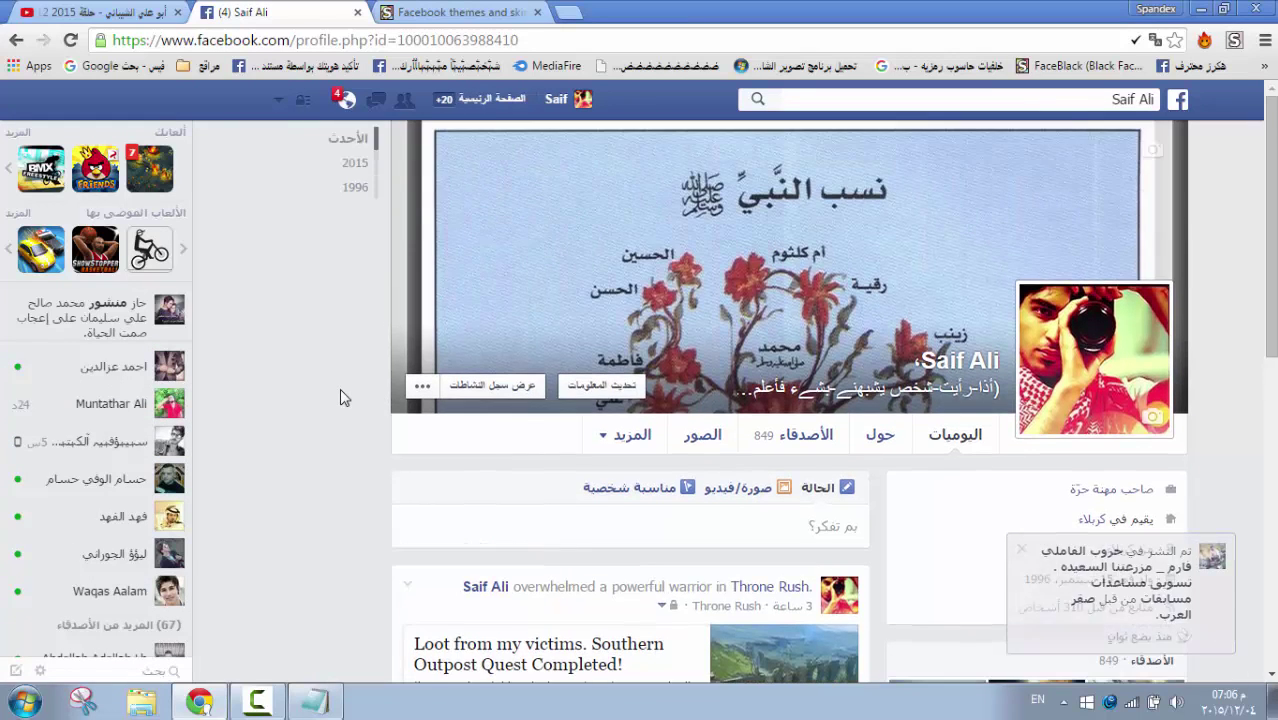
scroll(340, 391, "down", 3)
scroll(340, 391, "up", 2)
scroll(340, 398, "up", 1)
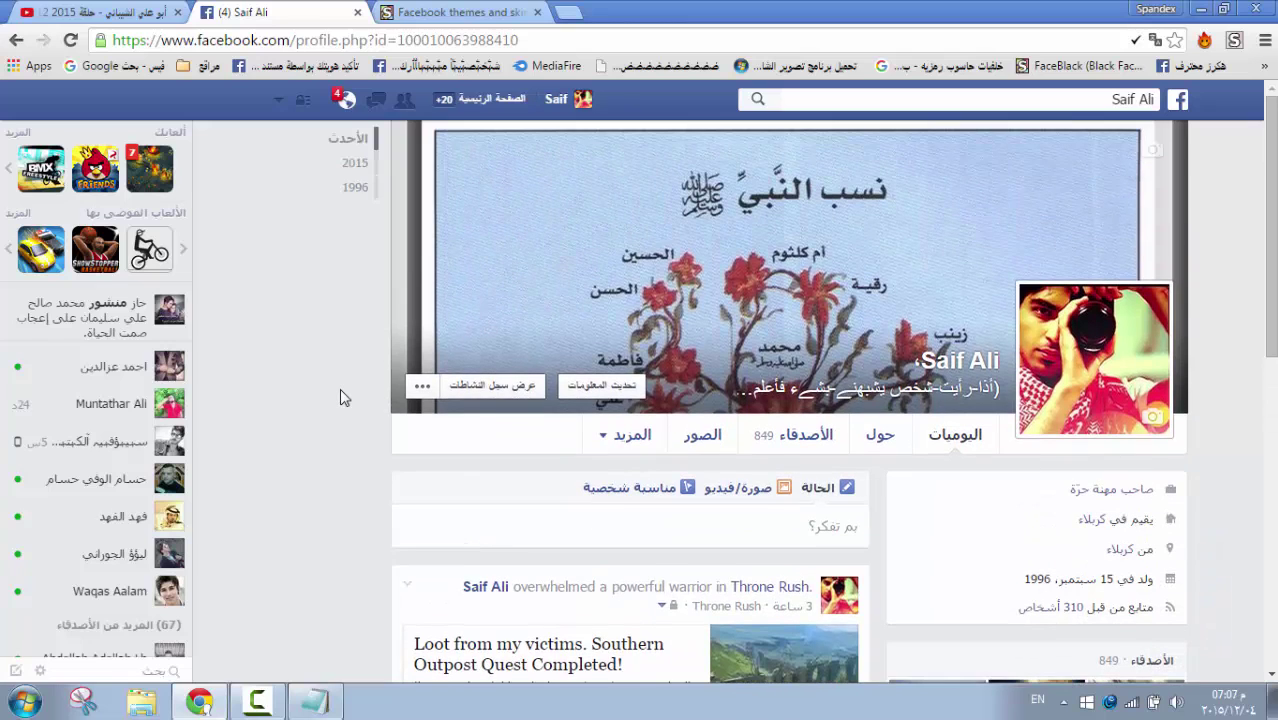
- Install the "FaceBlack (Black Facebook by a3cAnton)" theme from userstyles.org into Stylish
left_click(458, 12)
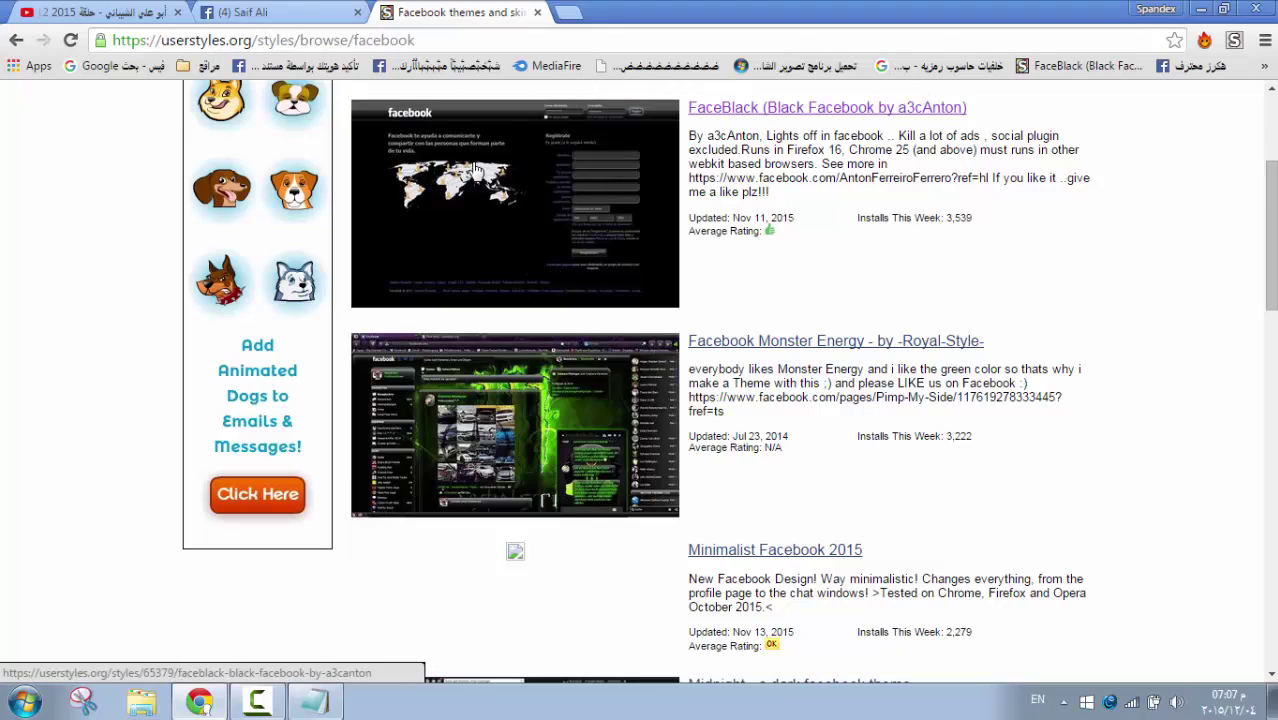
left_click(533, 237)
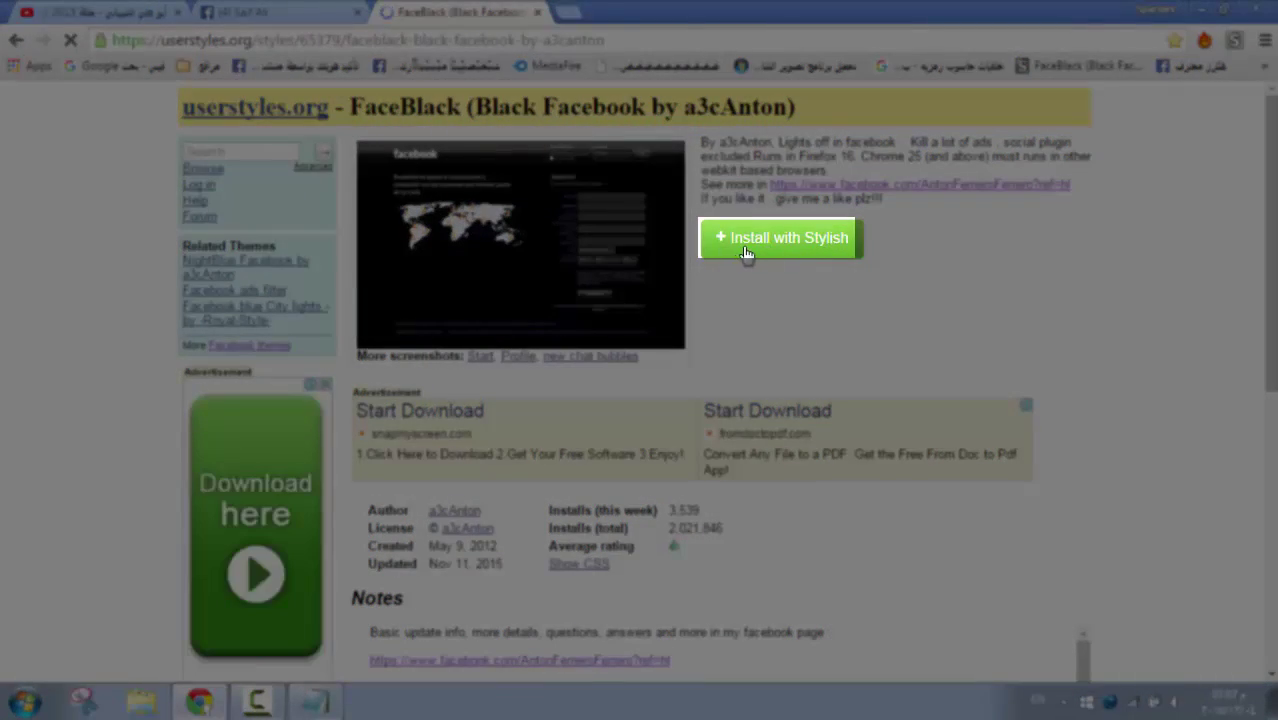
left_click(745, 252)
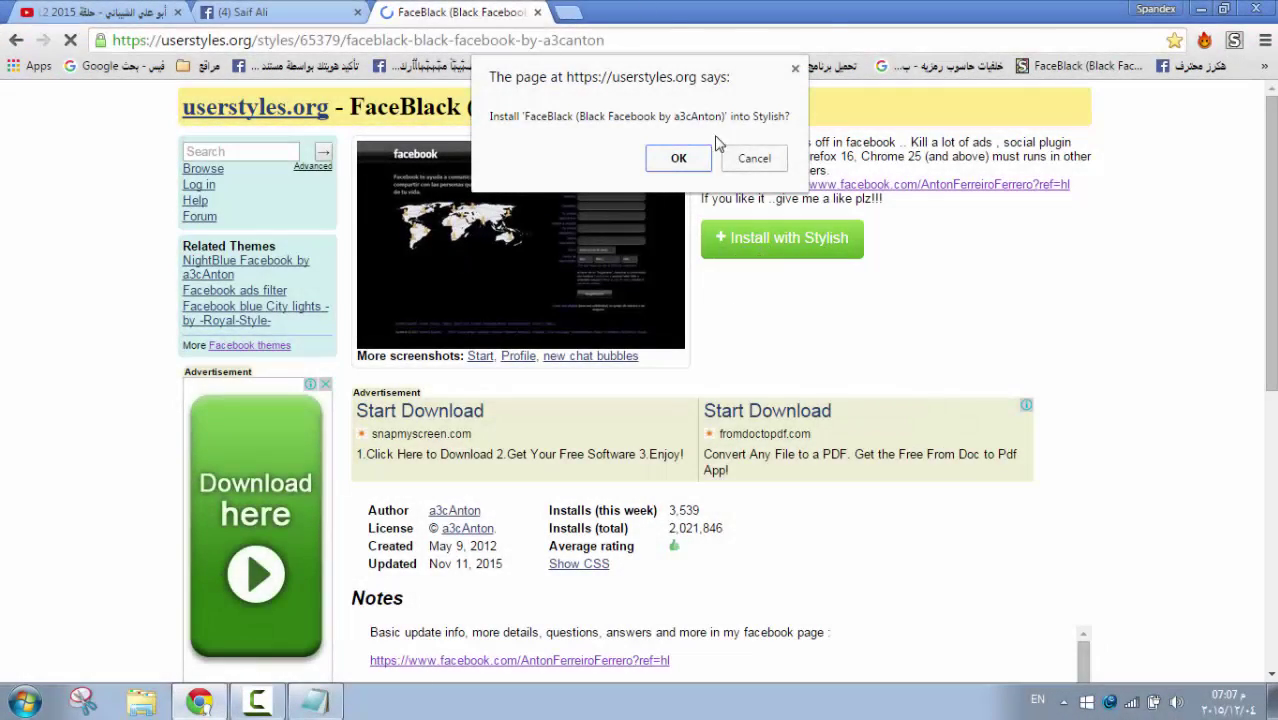
left_click(686, 166)
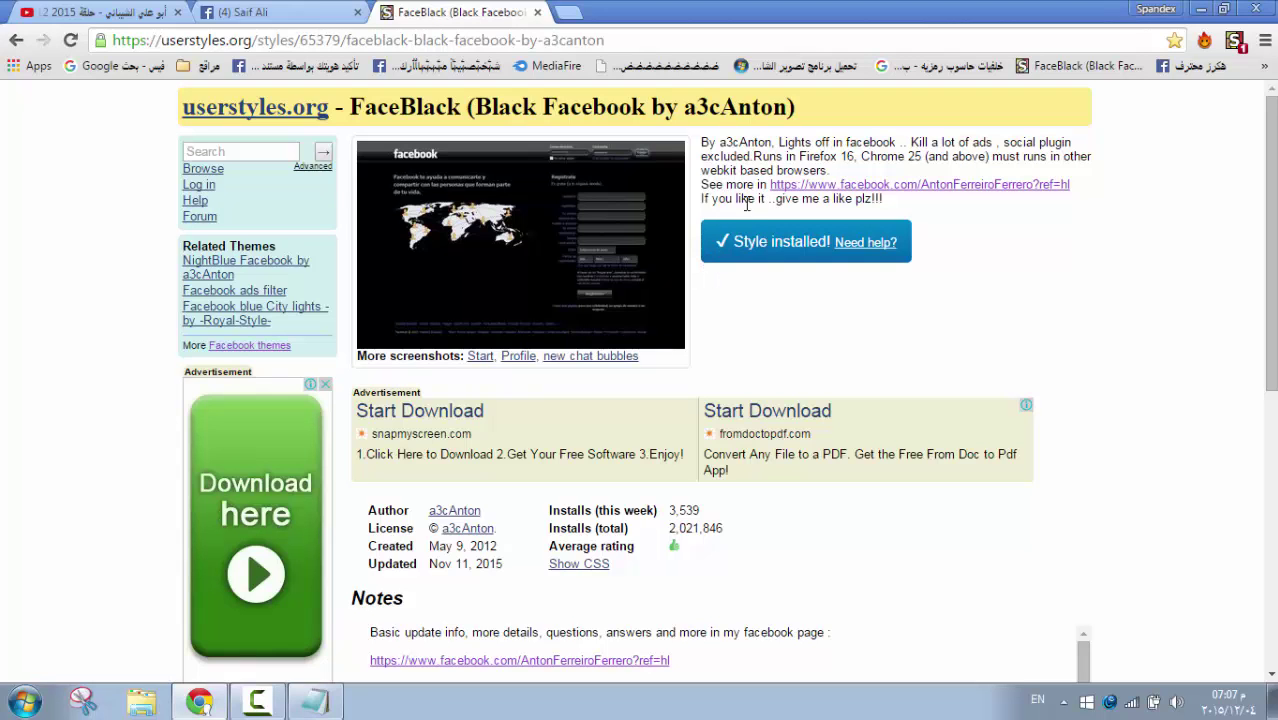
- Reload the Facebook profile page to apply the installed FaceBlack theme
left_click(280, 12)
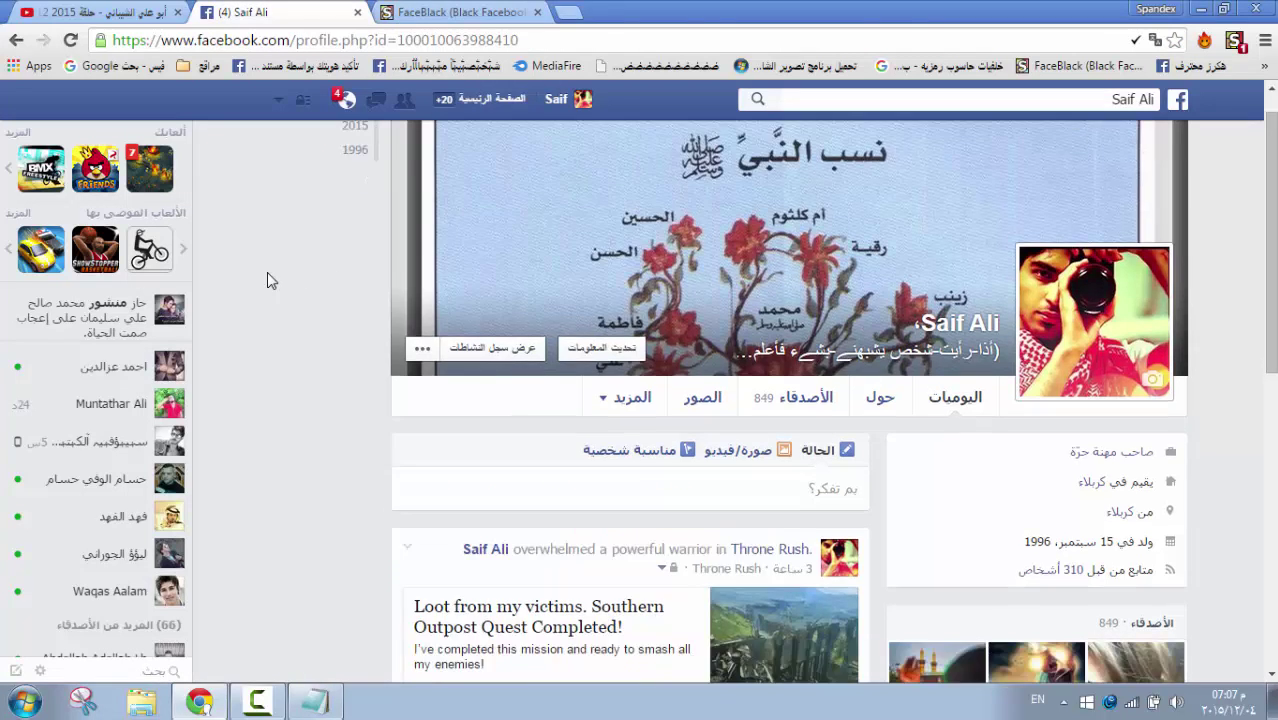
left_click(71, 41)
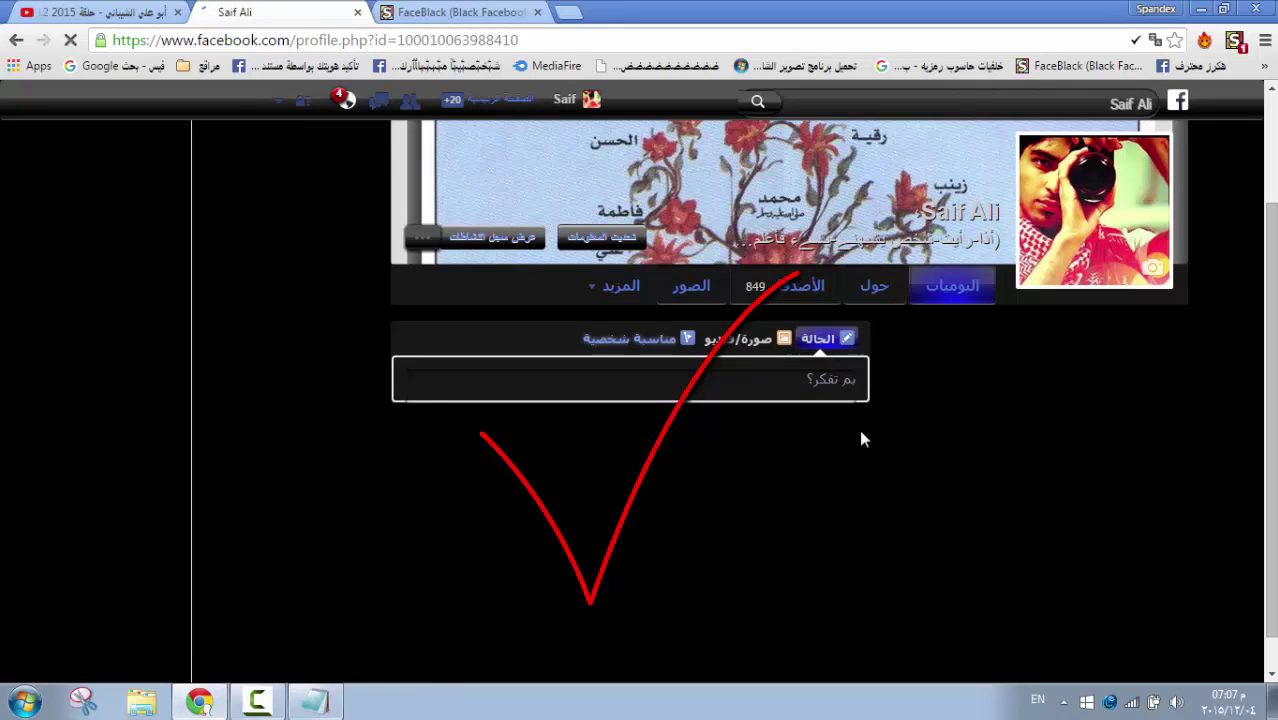
- Check the reloaded Facebook profile page from its top and compare it with the FaceBlack theme page on userstyles.org
scroll(864, 440, "up", 2)
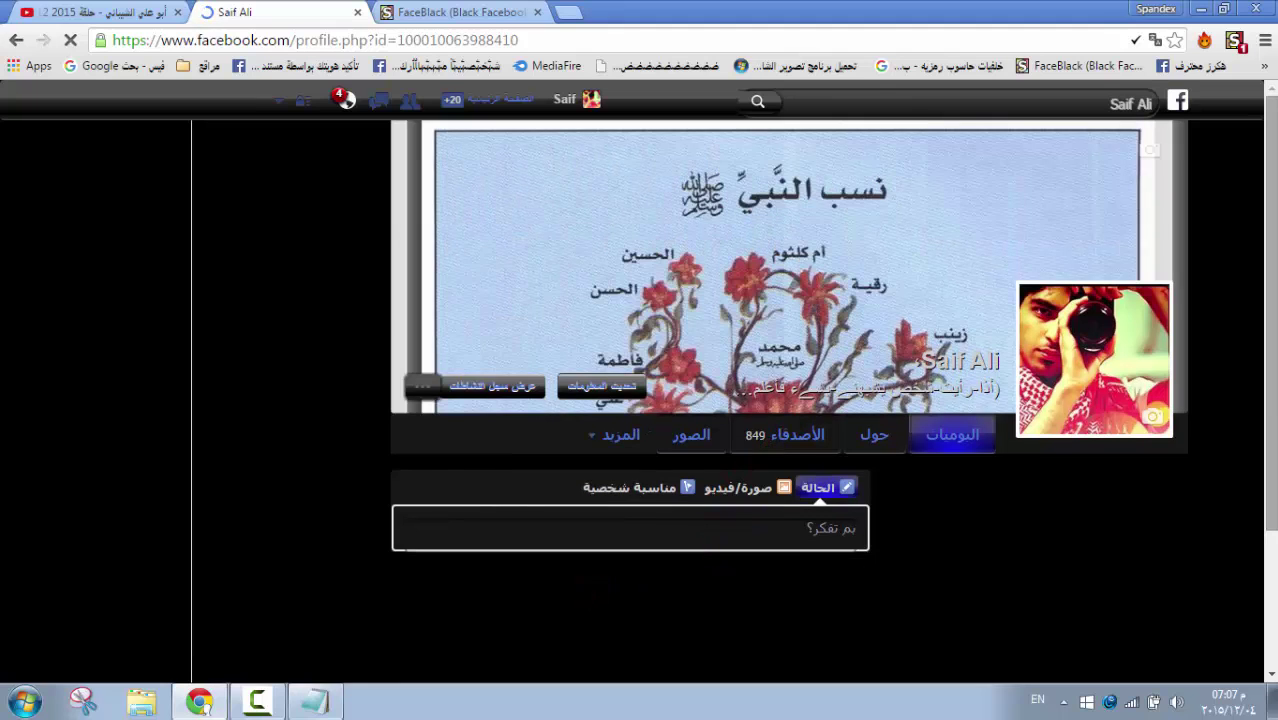
left_click(473, 22)
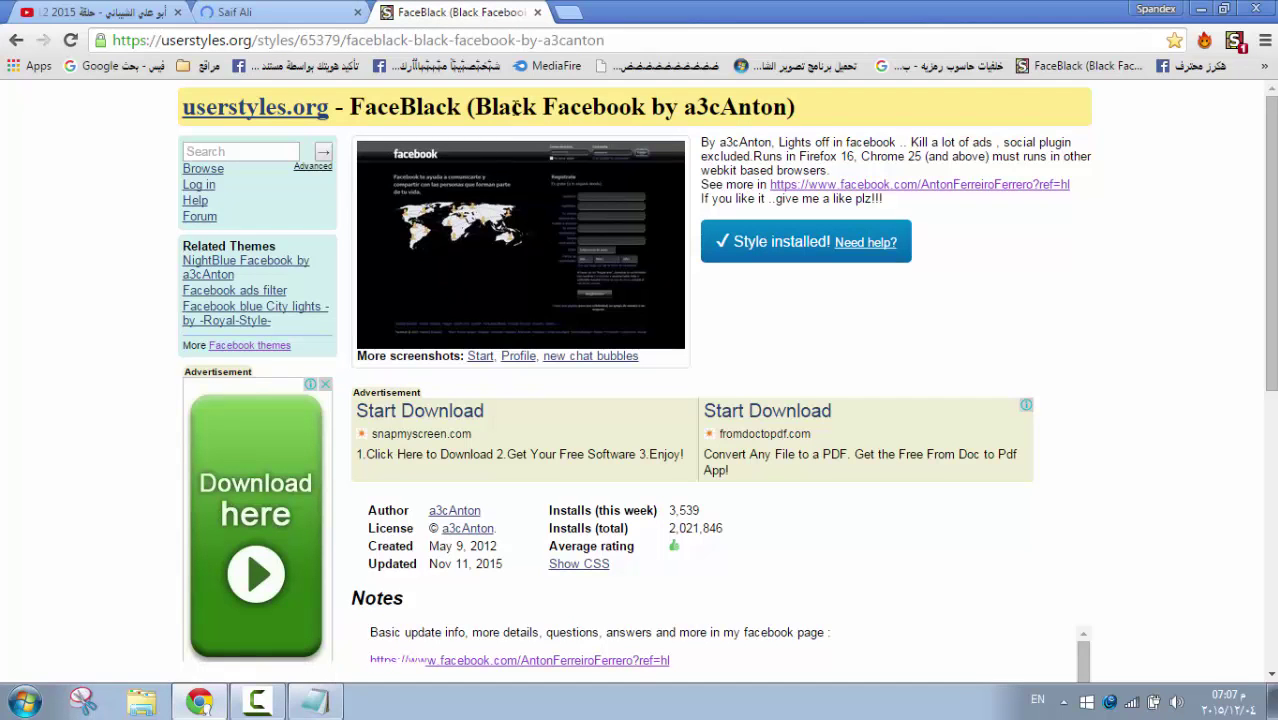
left_click(235, 12)
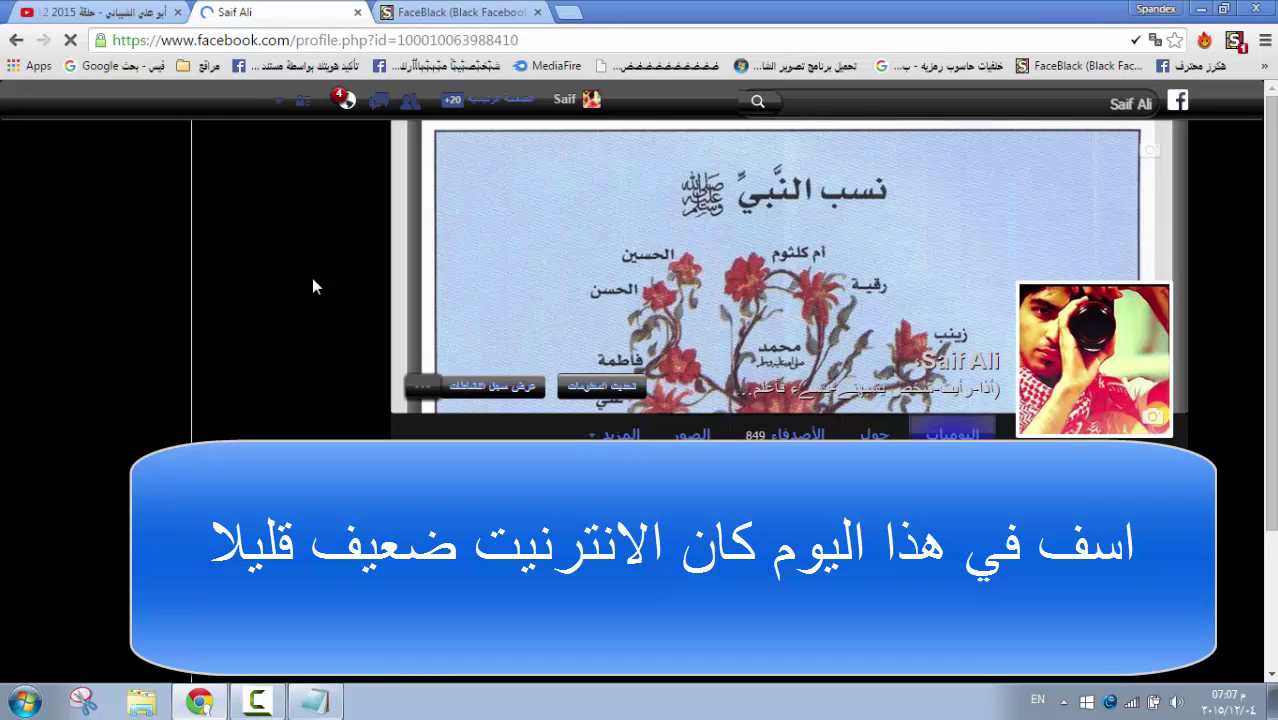
left_click(260, 702)
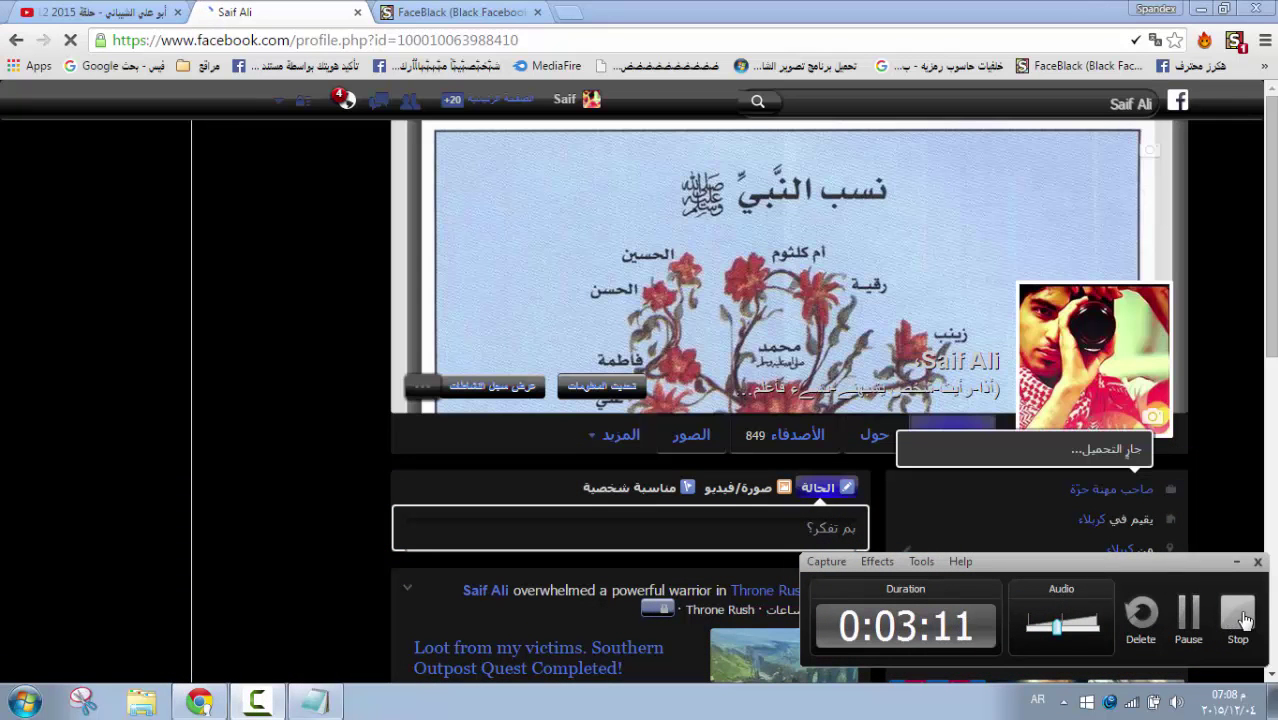
left_click(1190, 615)
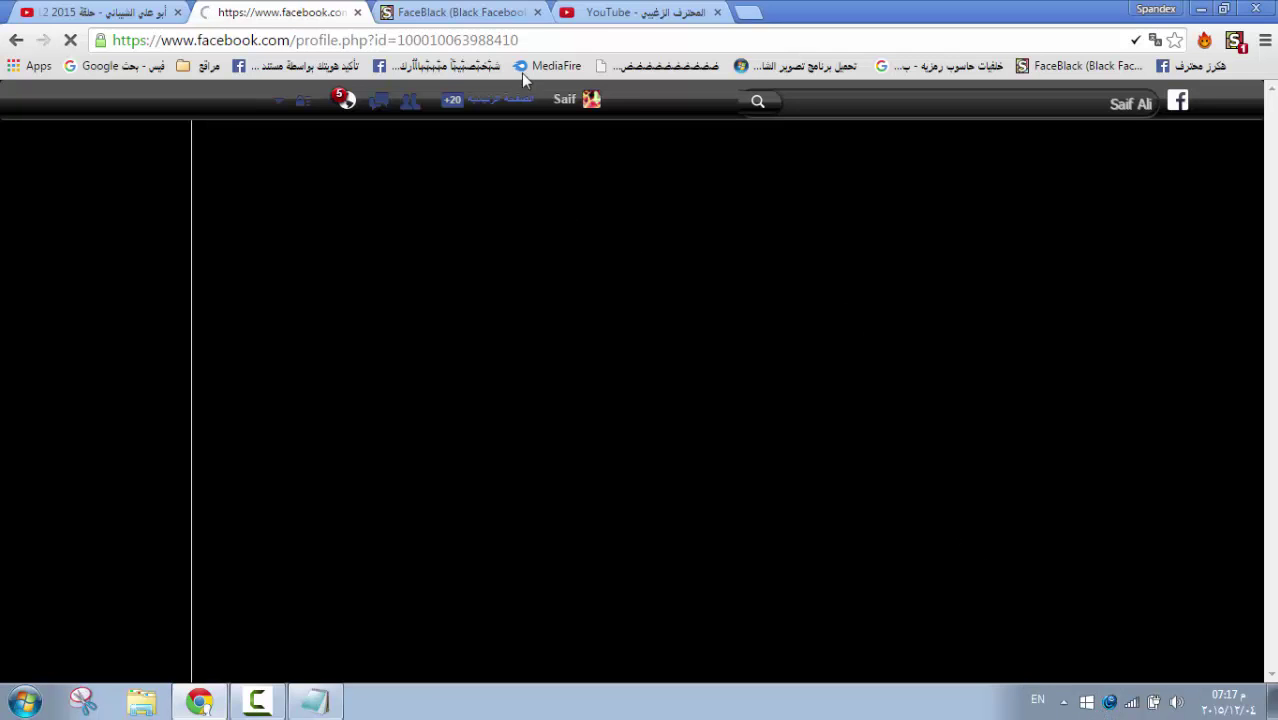
left_click(443, 16)
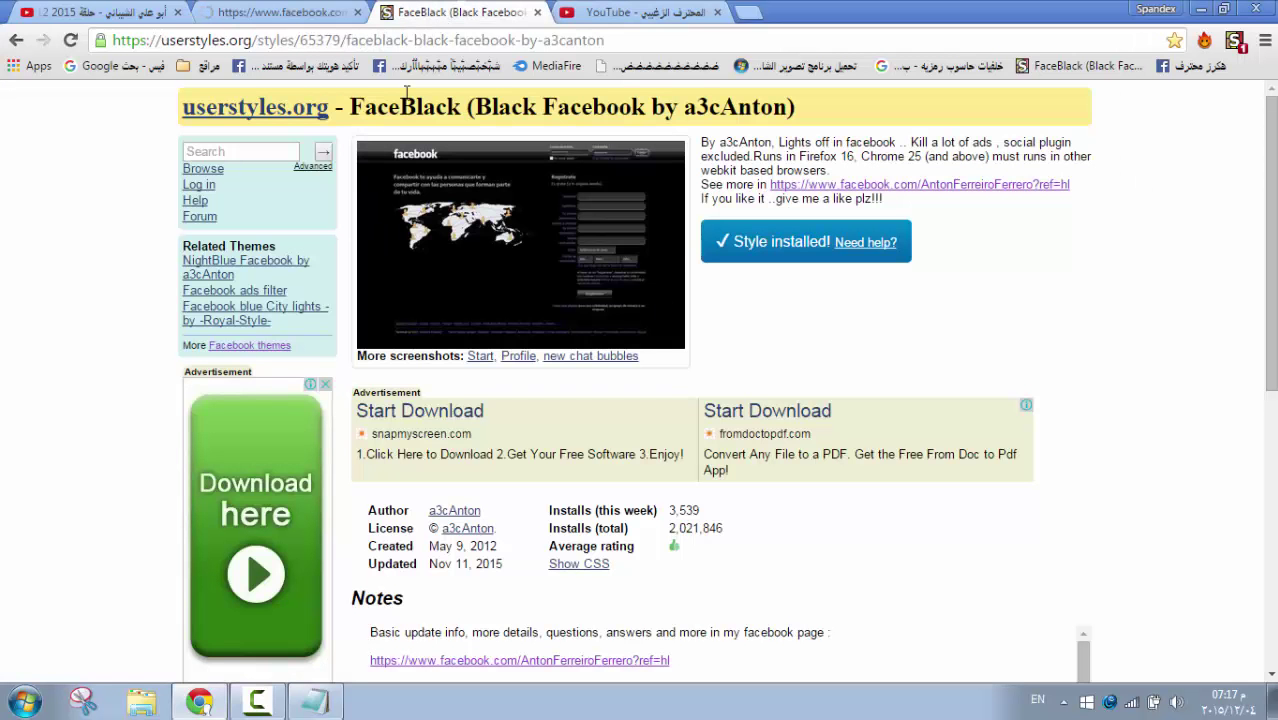
left_click(308, 14)
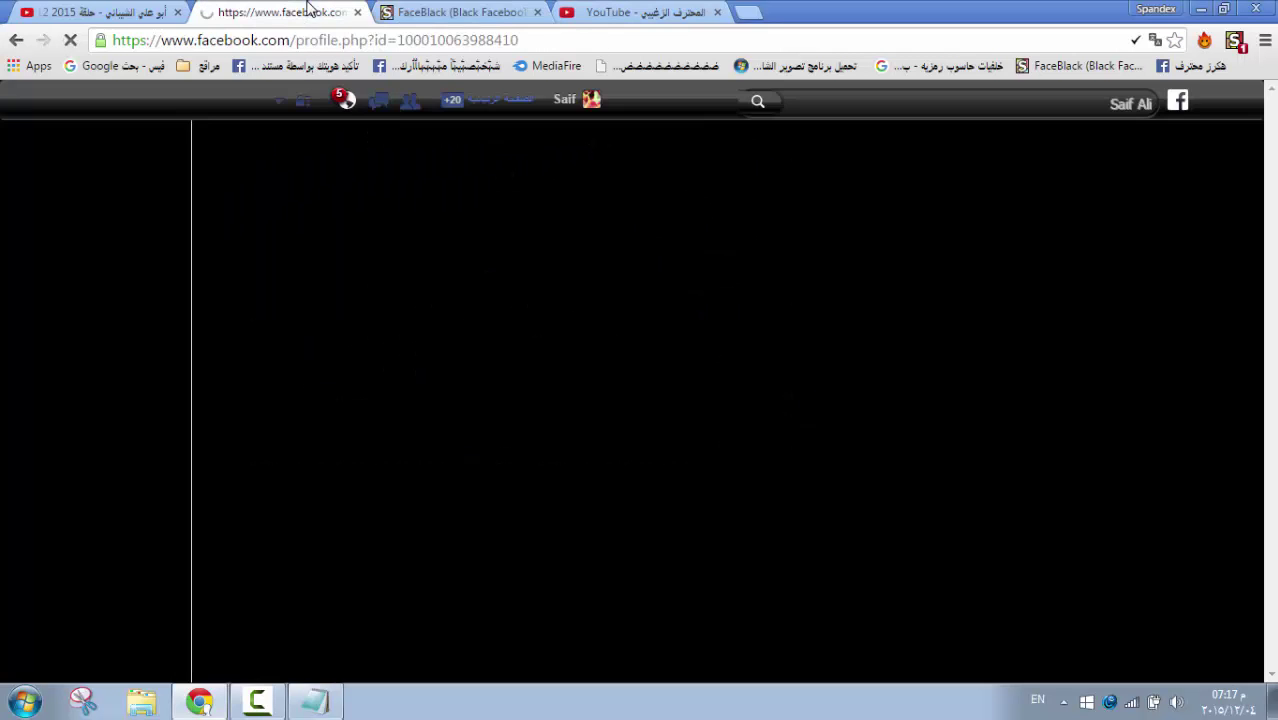
left_click(433, 12)
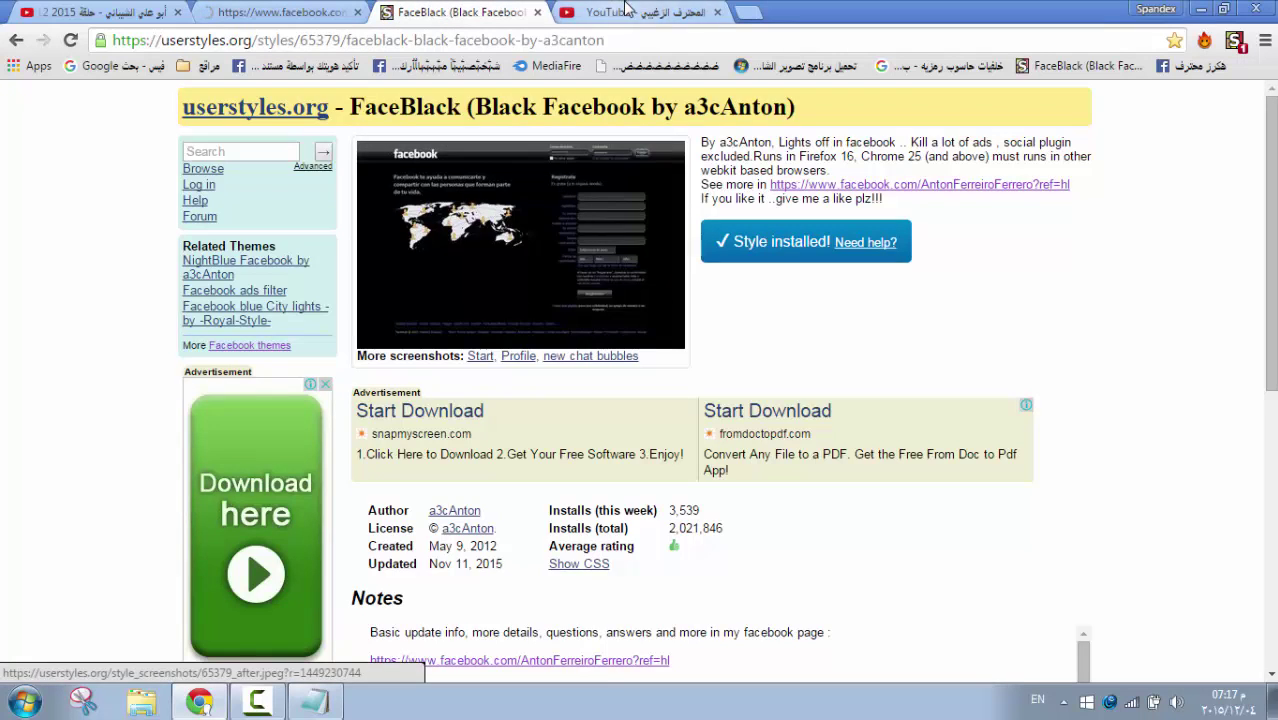
left_click(627, 10)
left_click(449, 12)
left_click(300, 12)
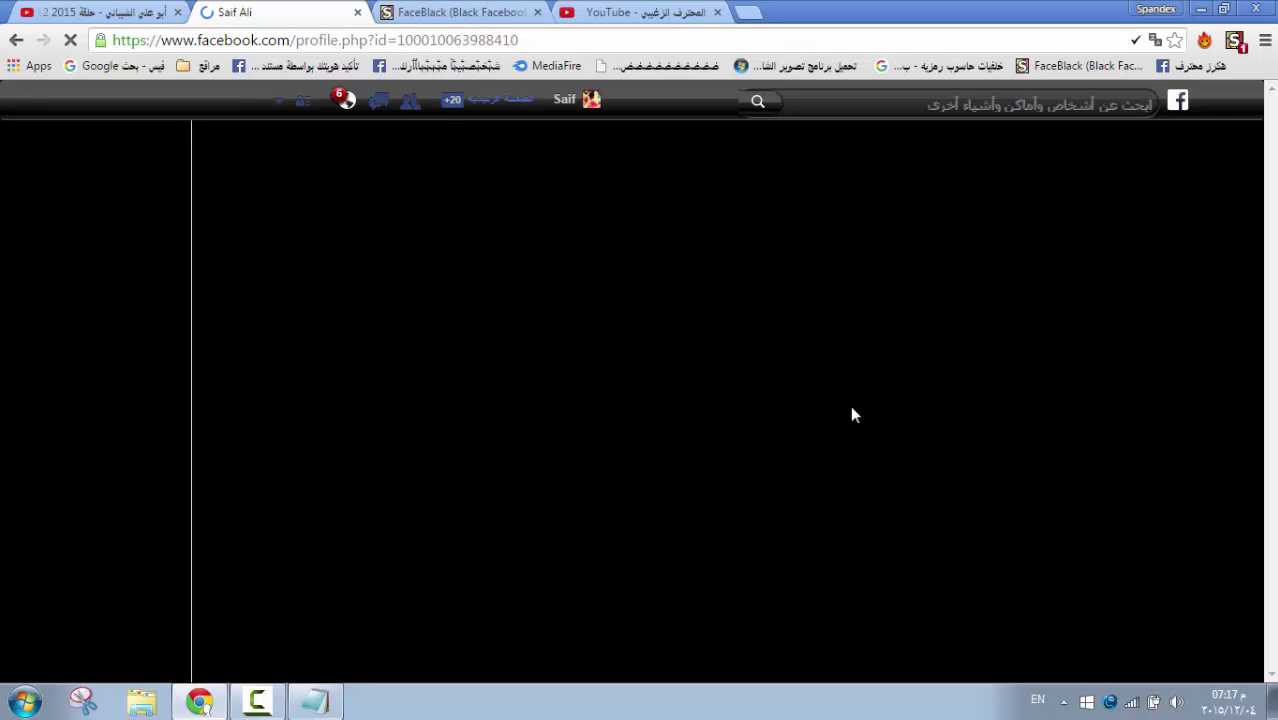
left_click(462, 20)
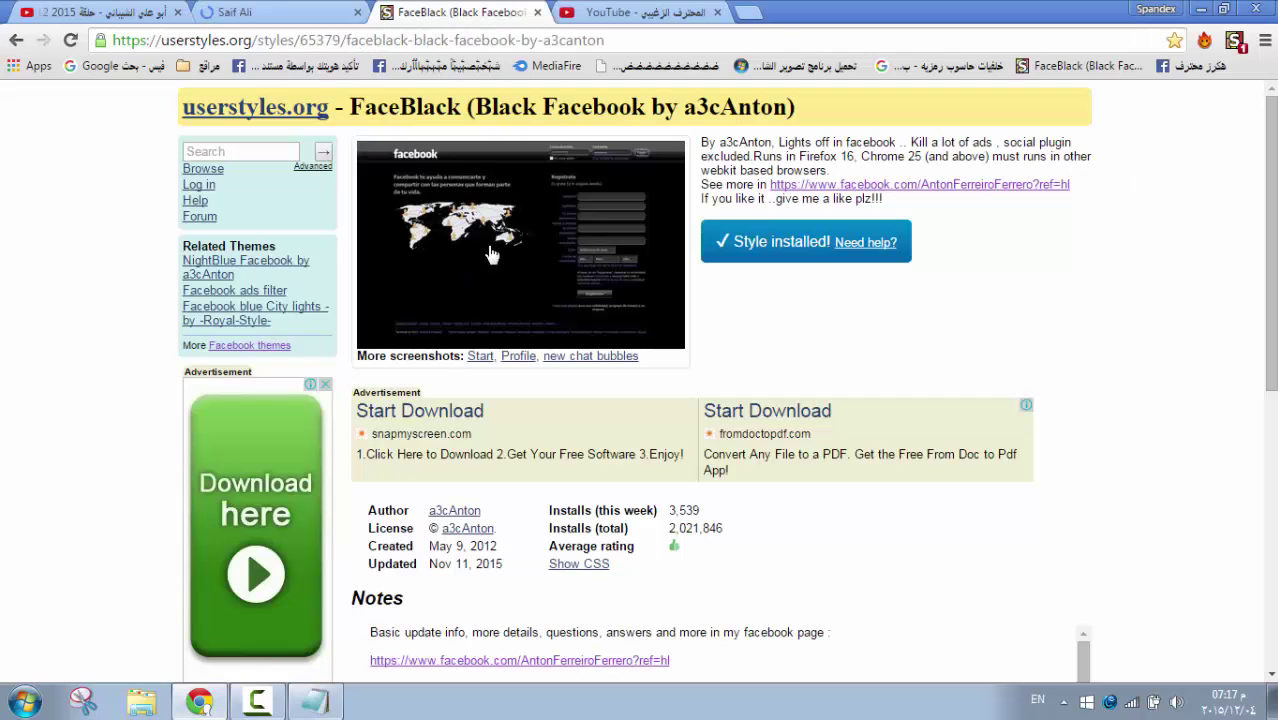